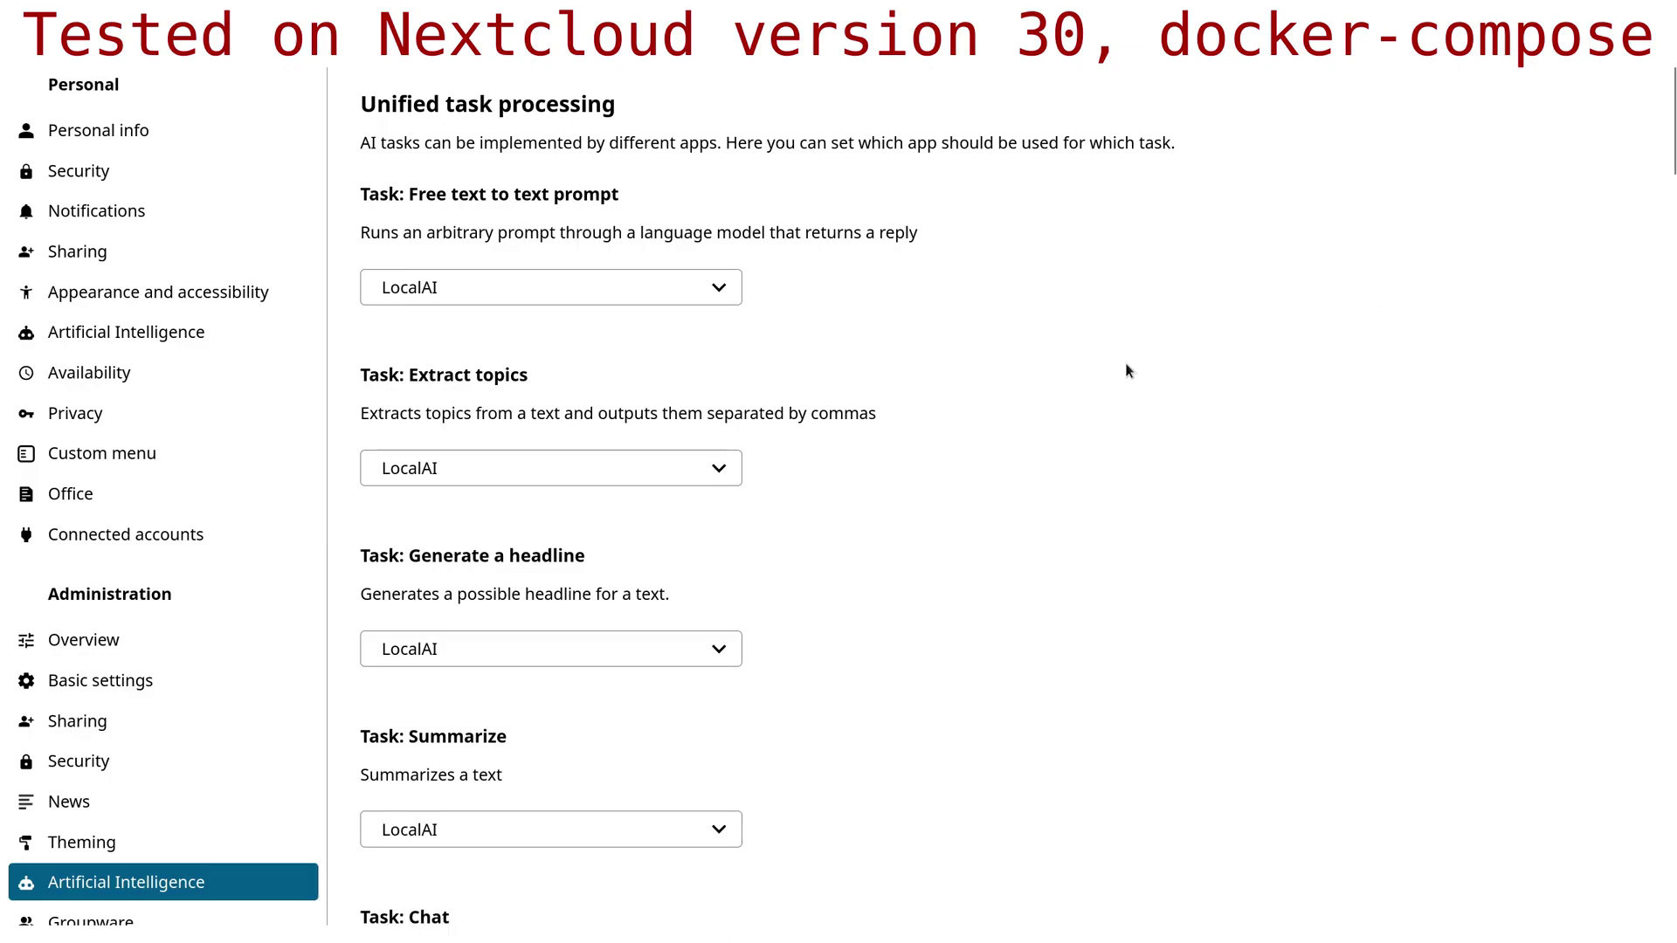
Scroll the Artificial Intelligence admin page down to the OpenAI/LocalAI integration section.
scroll(1123, 367, "down", 5)
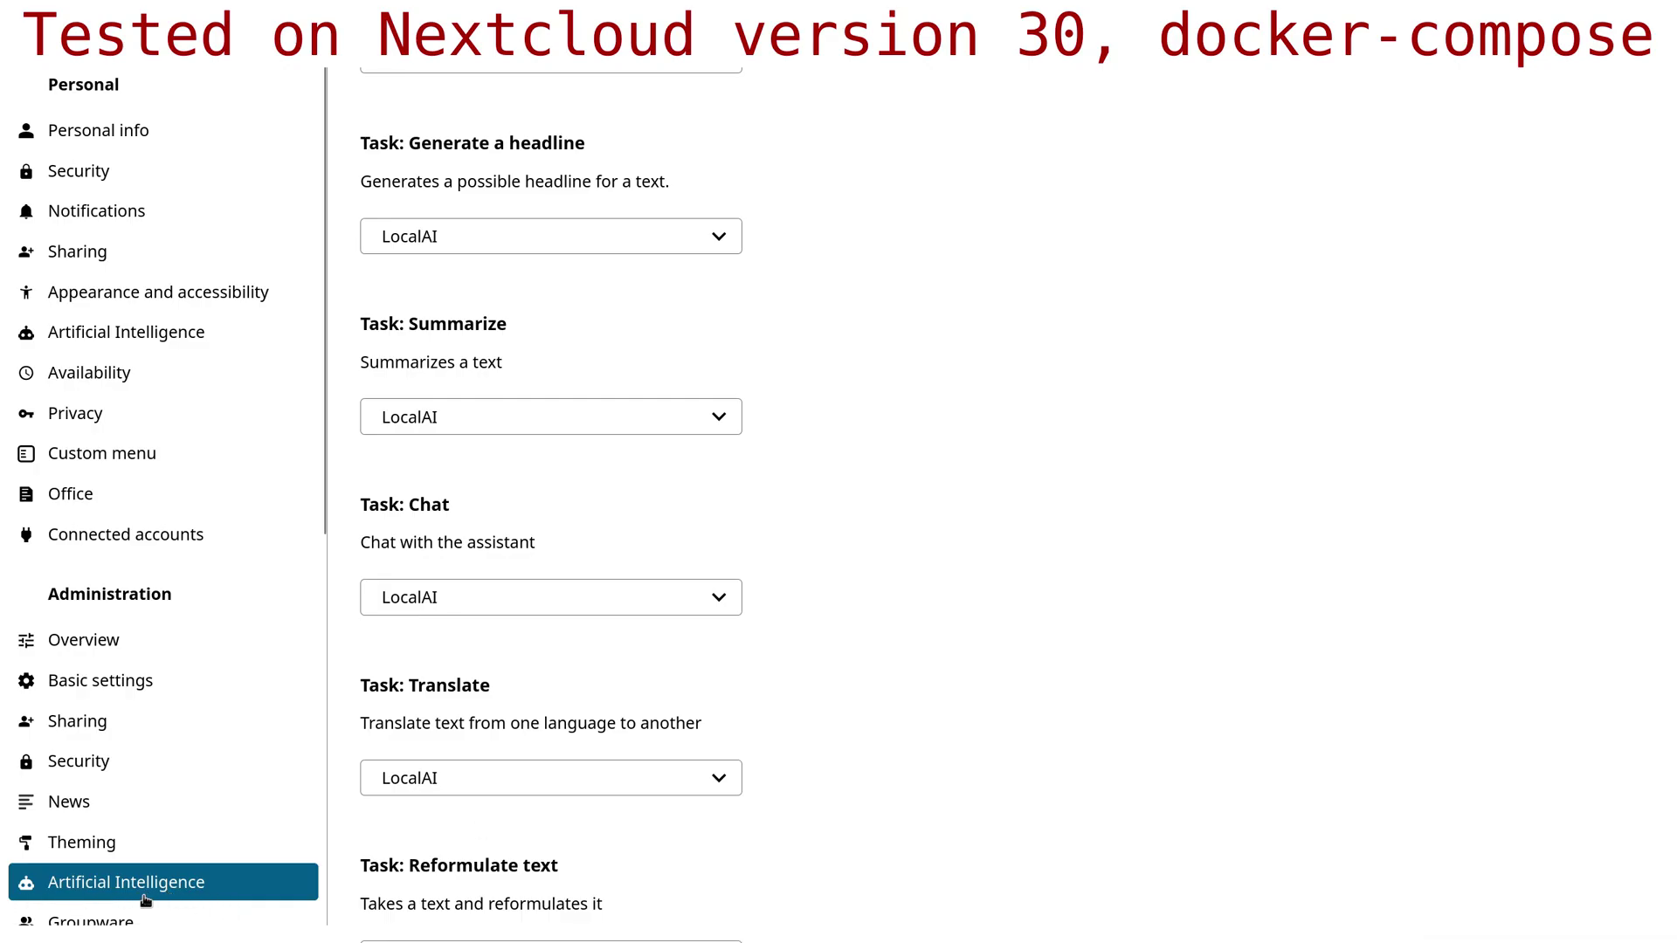
scroll(956, 661, "down", 12)
scroll(1083, 491, "down", 11)
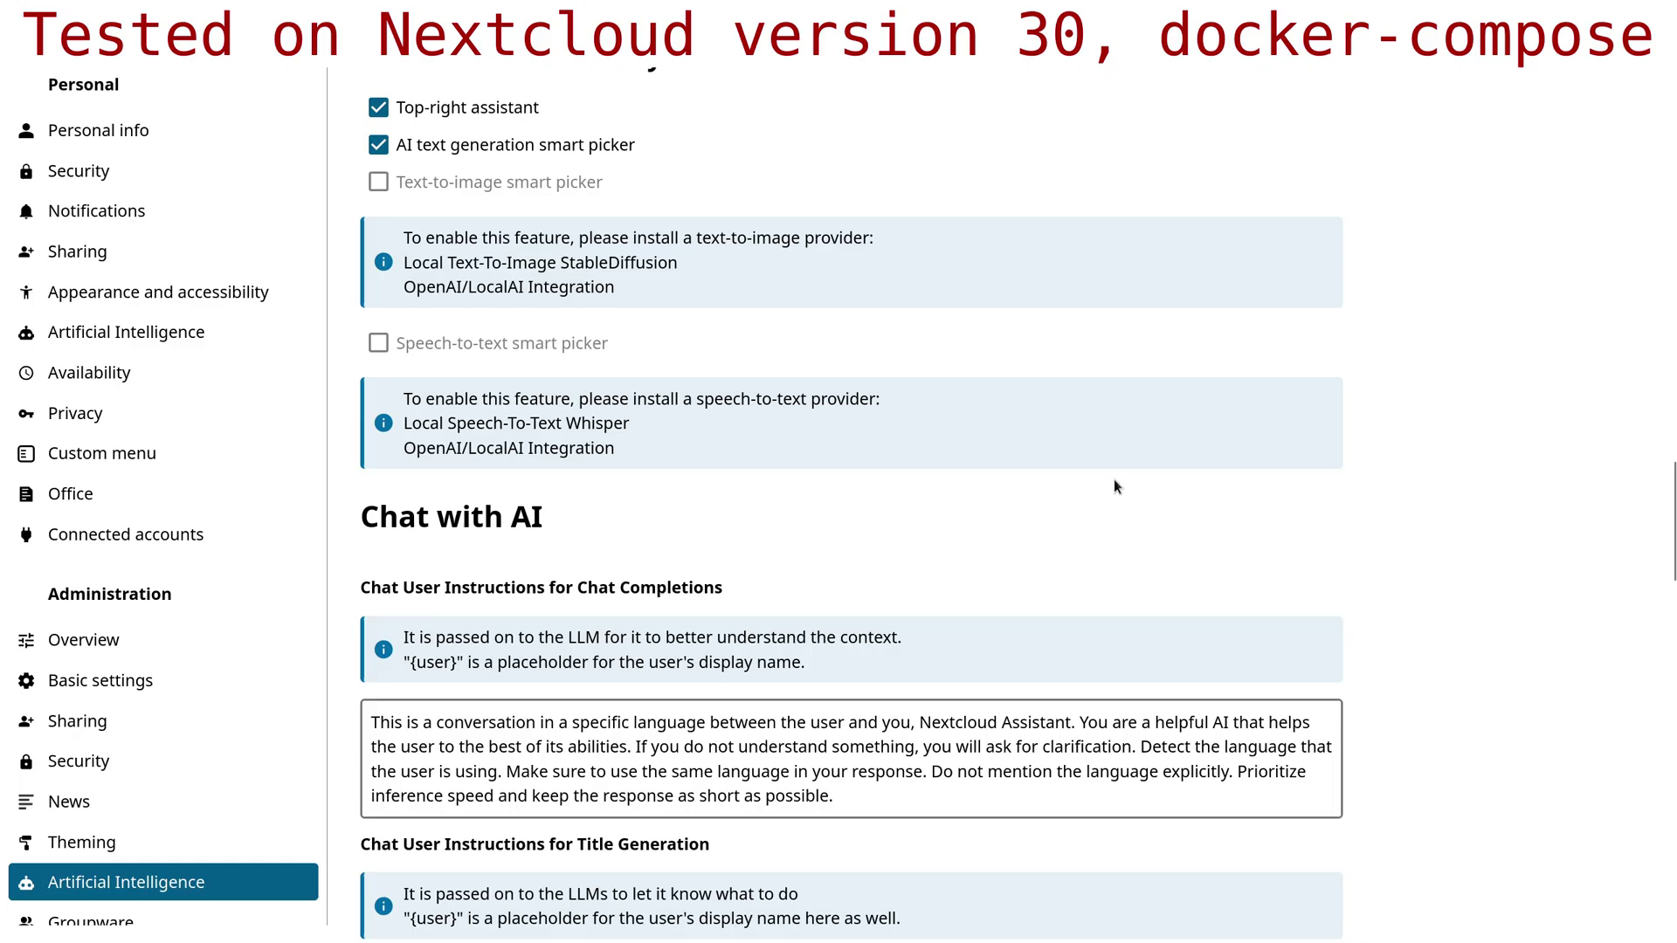
scroll(1055, 510, "down", 6)
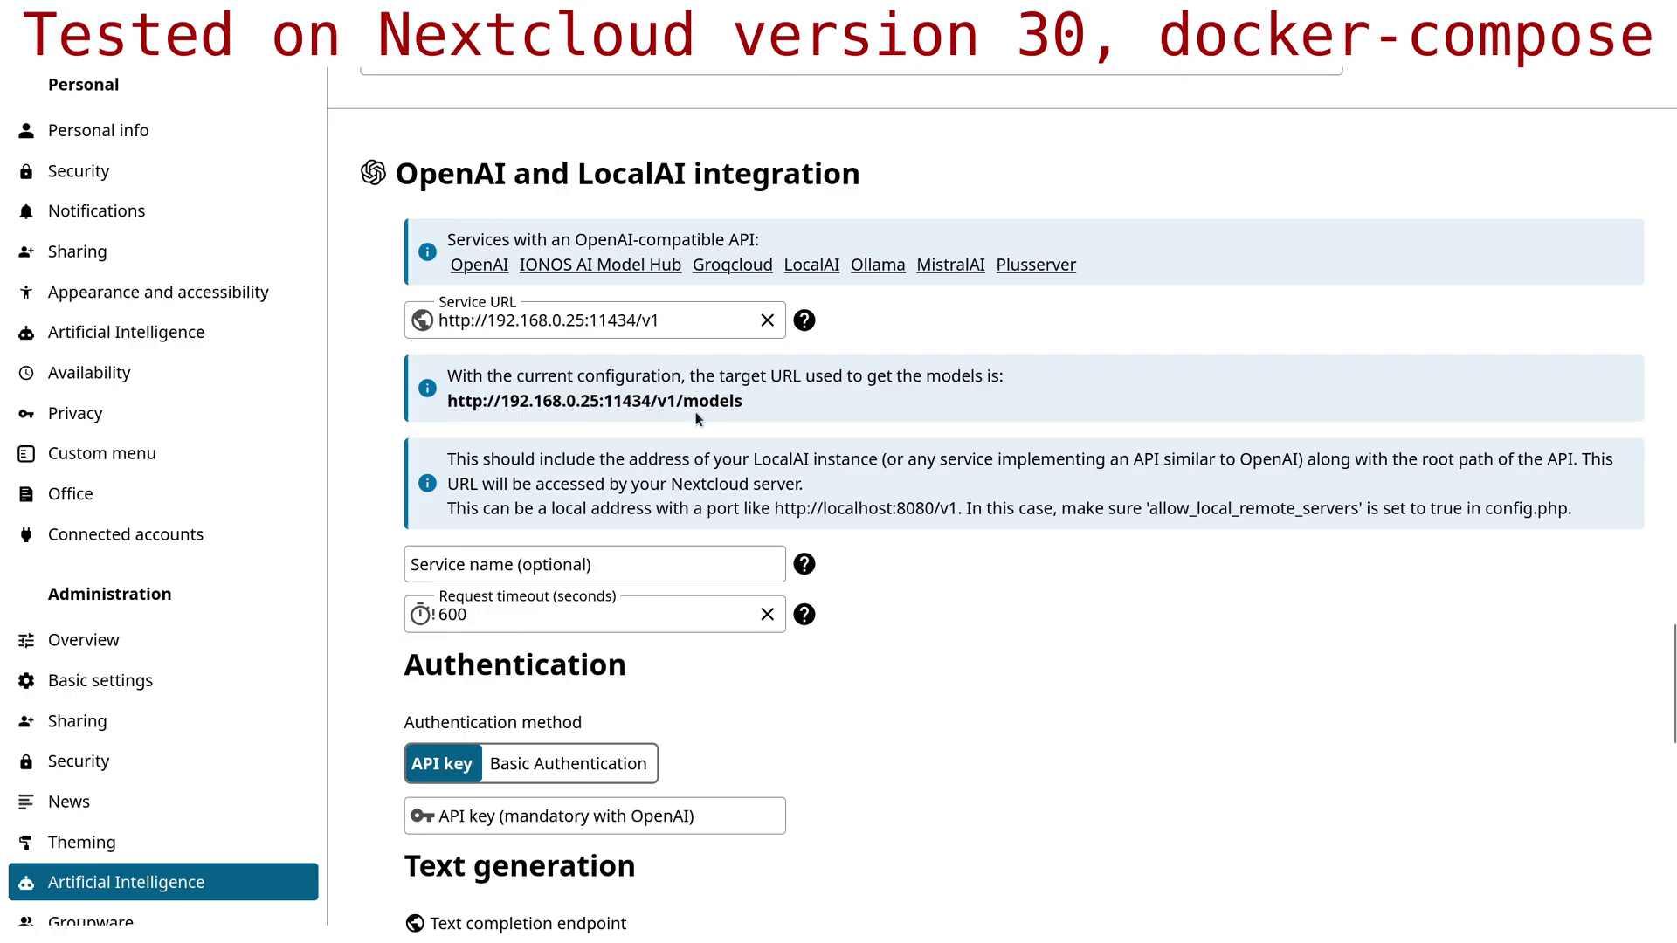
left_click(677, 324)
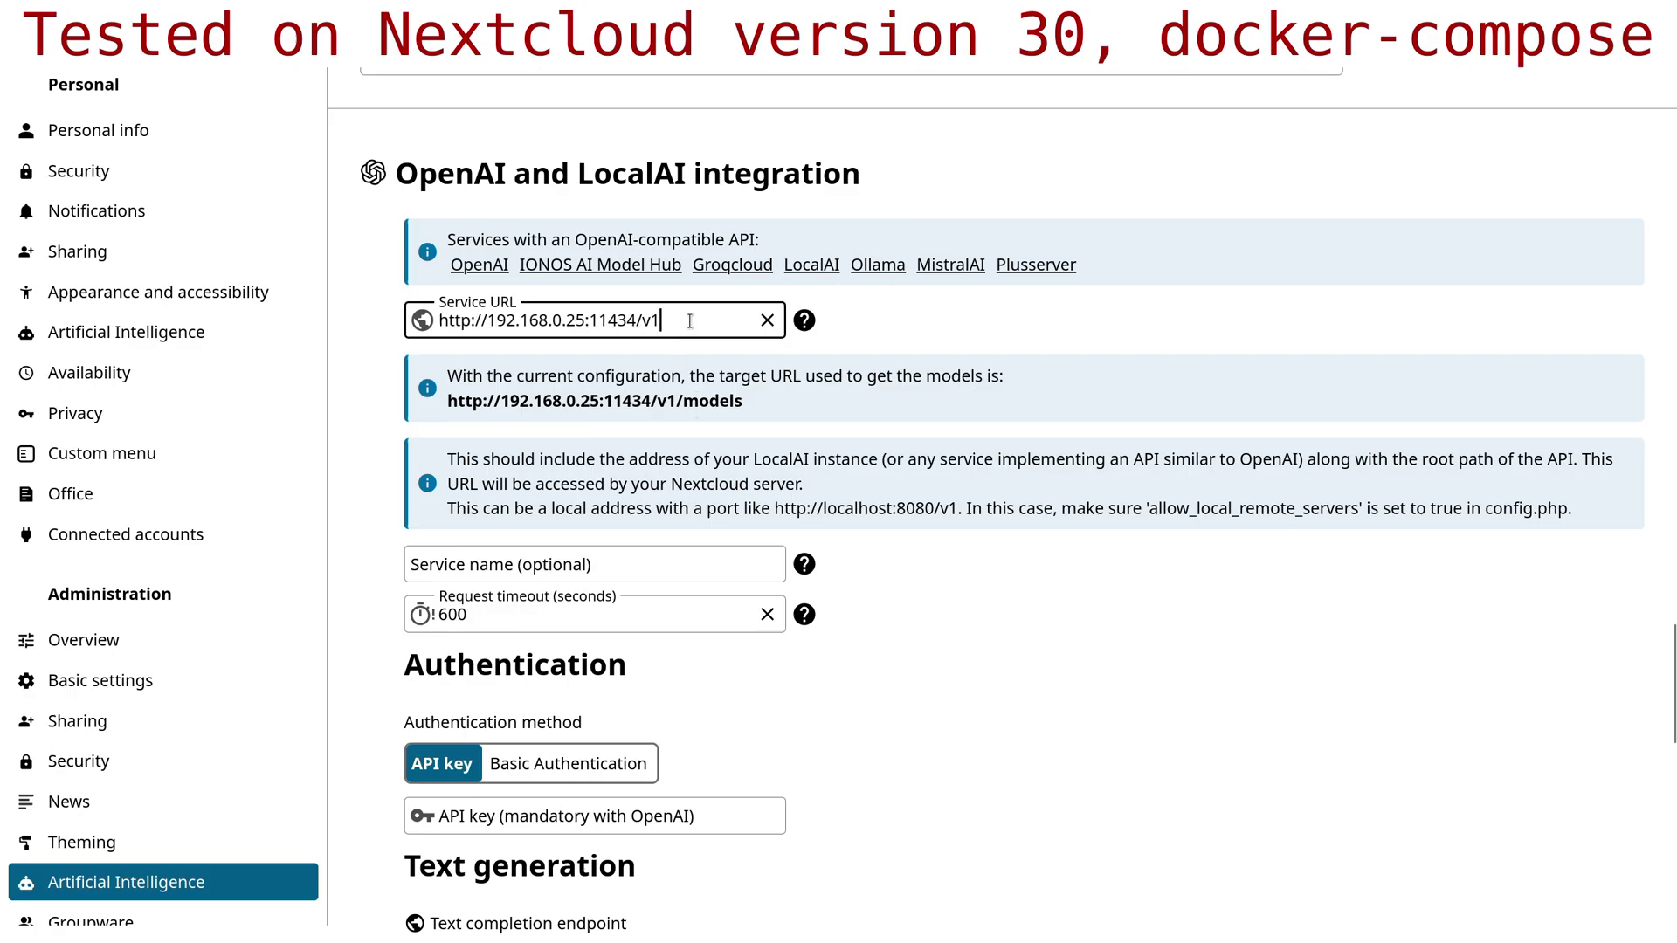
key("BackSpace")
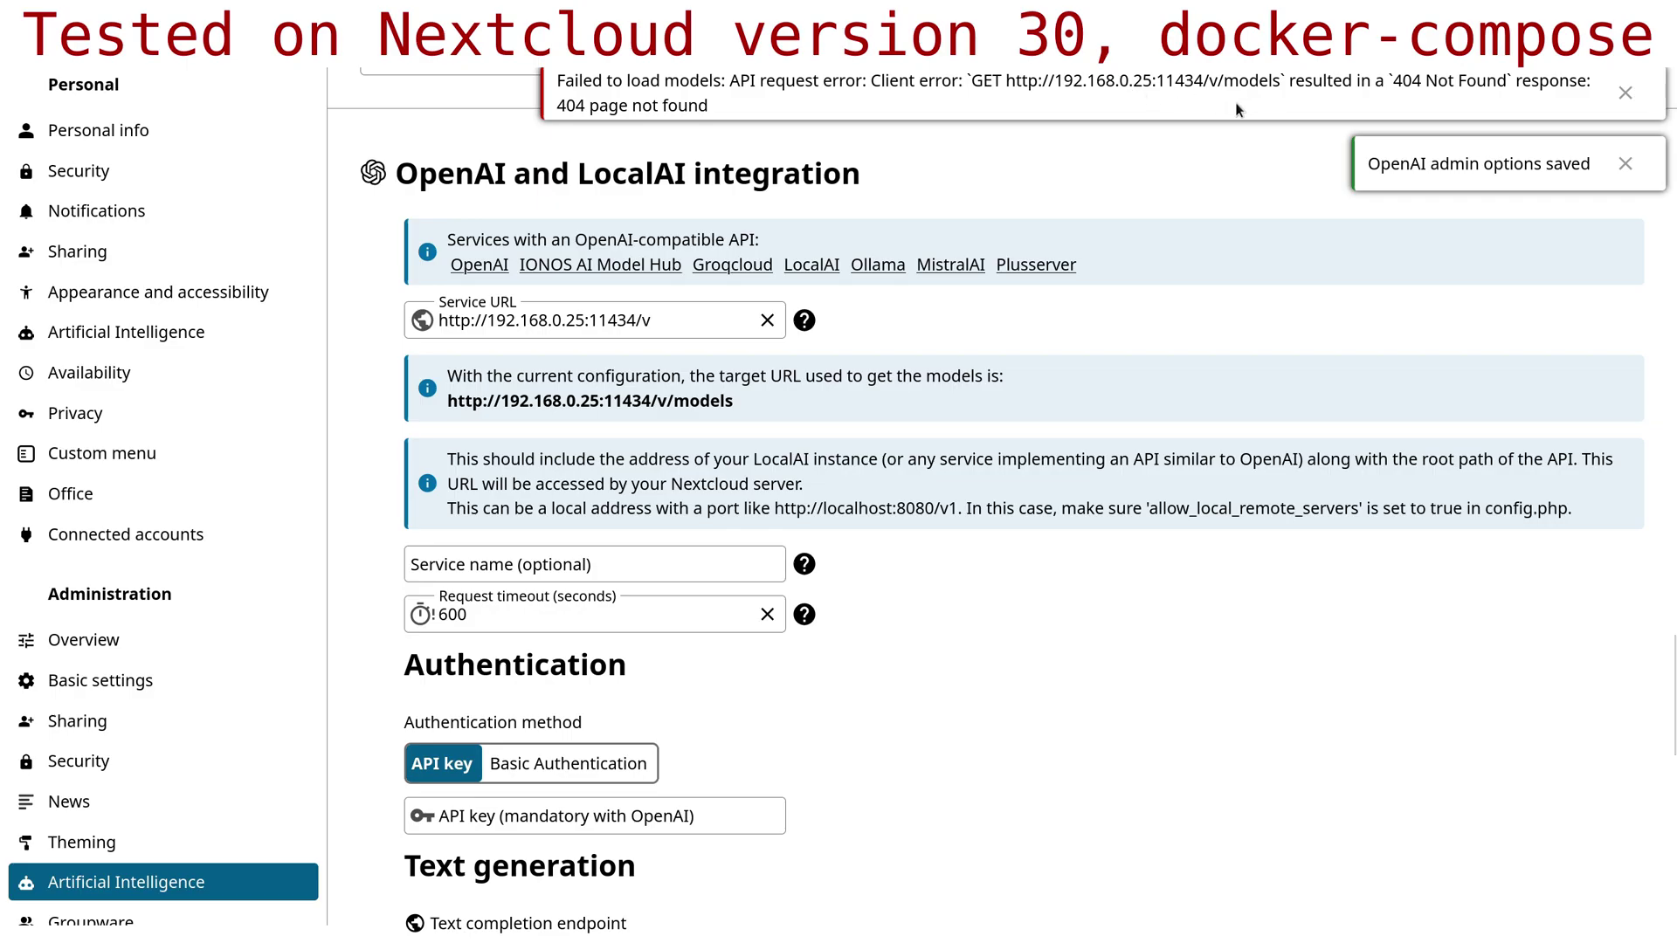
type("1")
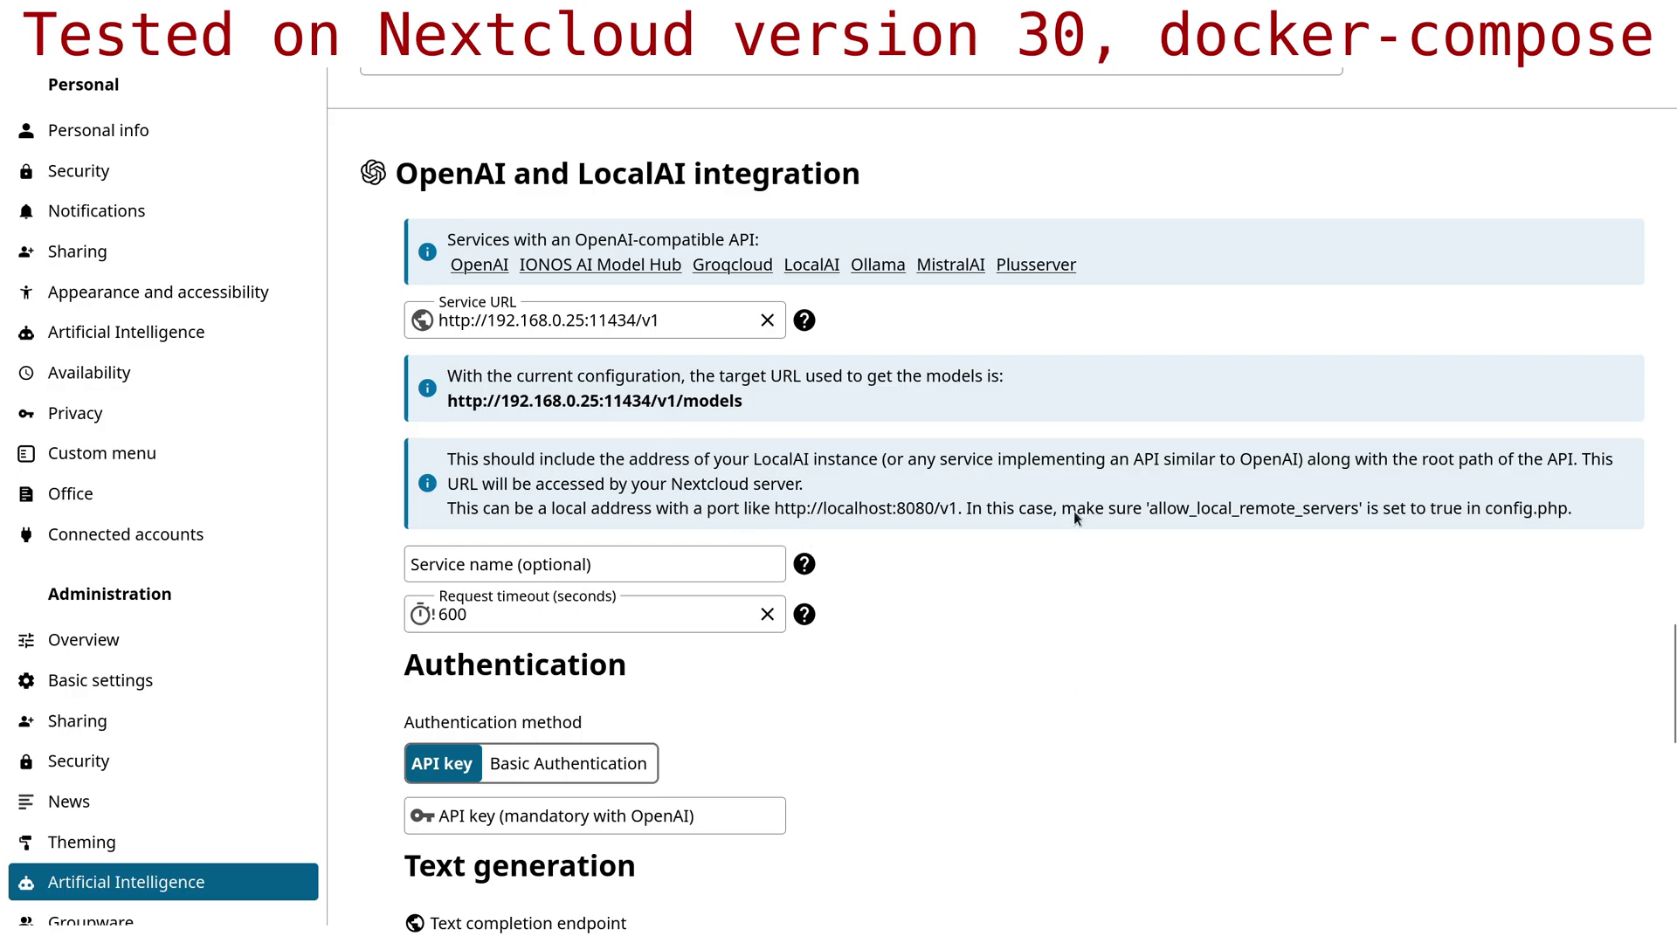
scroll(996, 571, "down", 5)
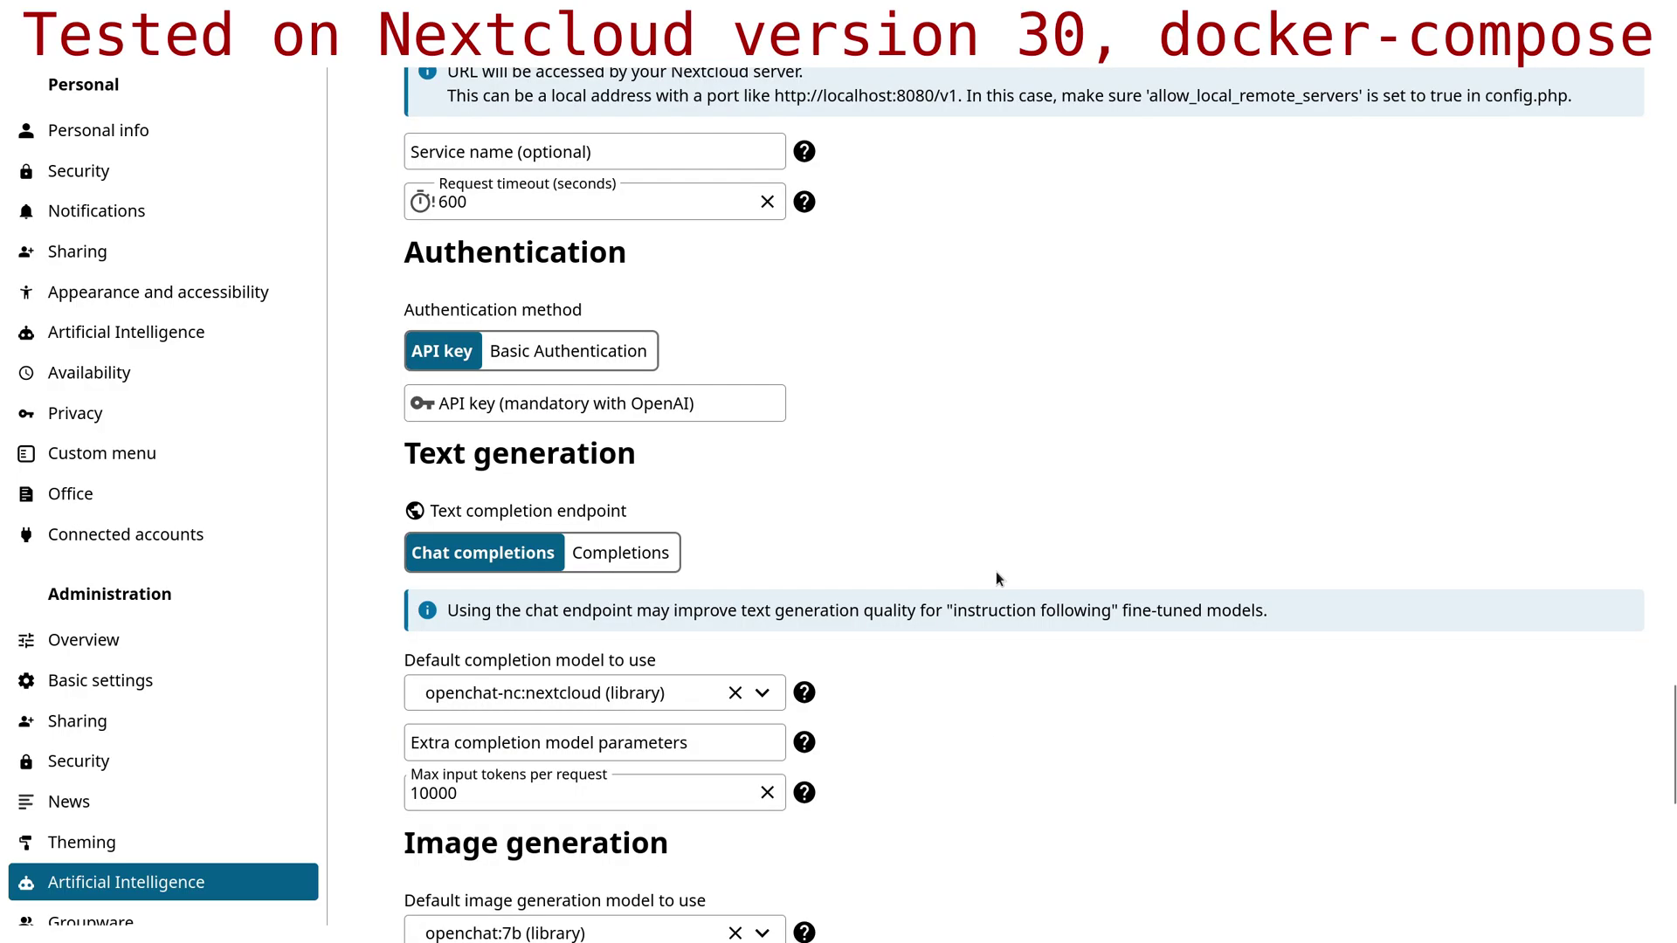
scroll(995, 571, "down", 3)
left_click(761, 419)
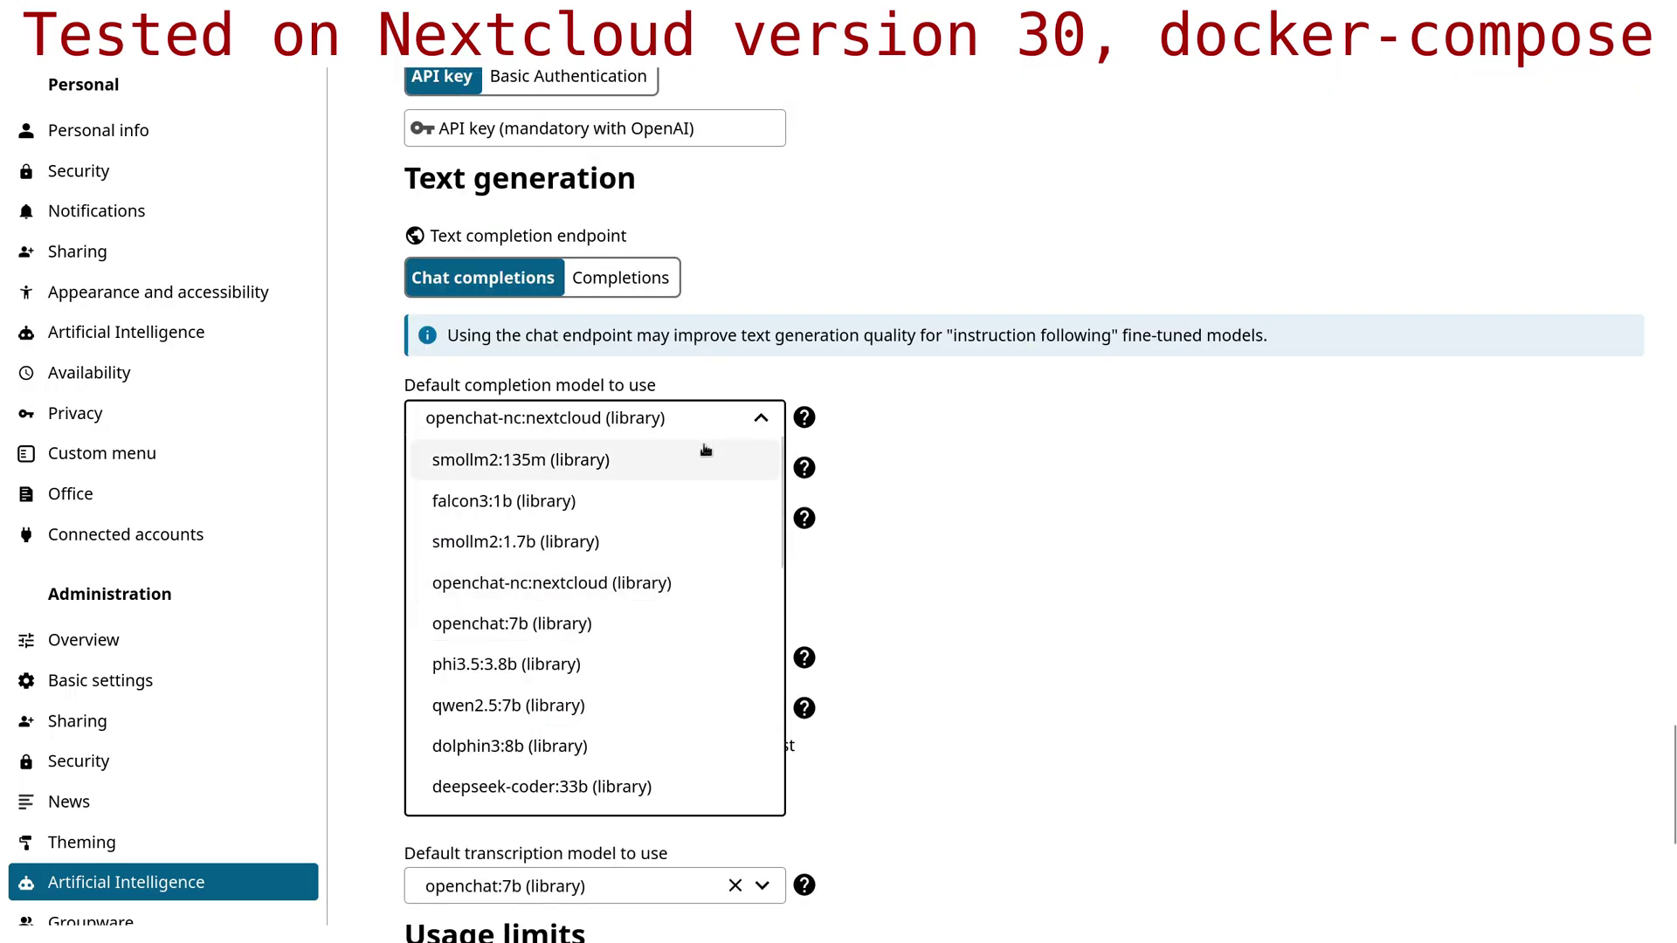
scroll(611, 559, "down", 3)
scroll(647, 629, "up", 3)
left_click(1125, 575)
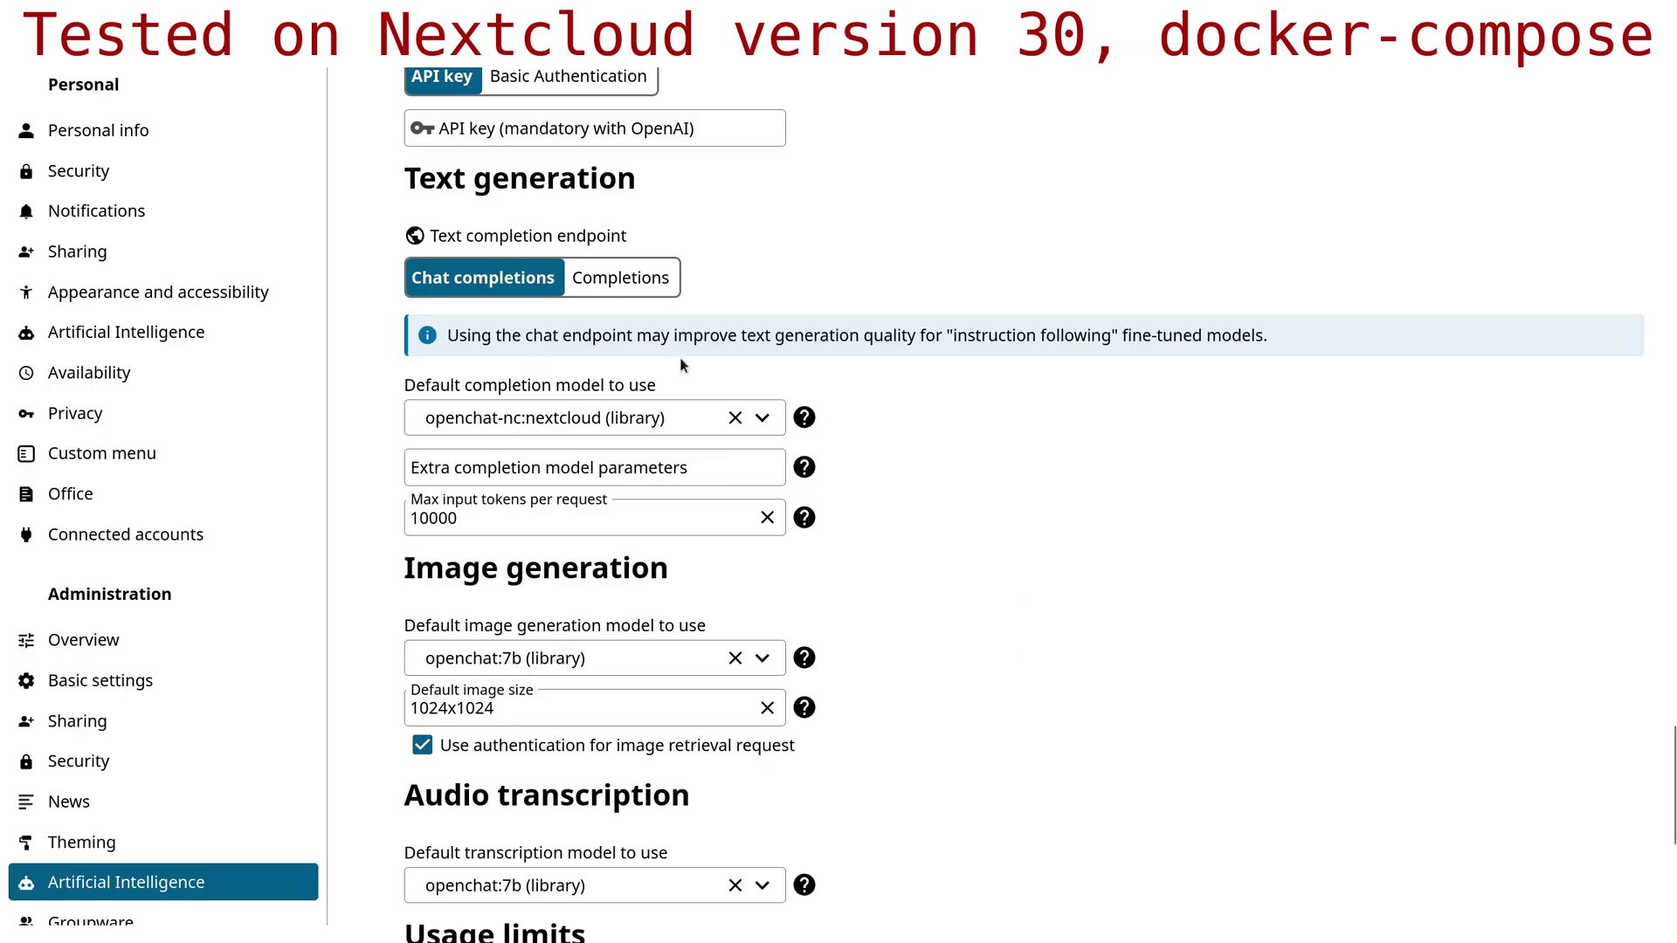
scroll(1098, 559, "down", 1)
scroll(1098, 564, "up", 6)
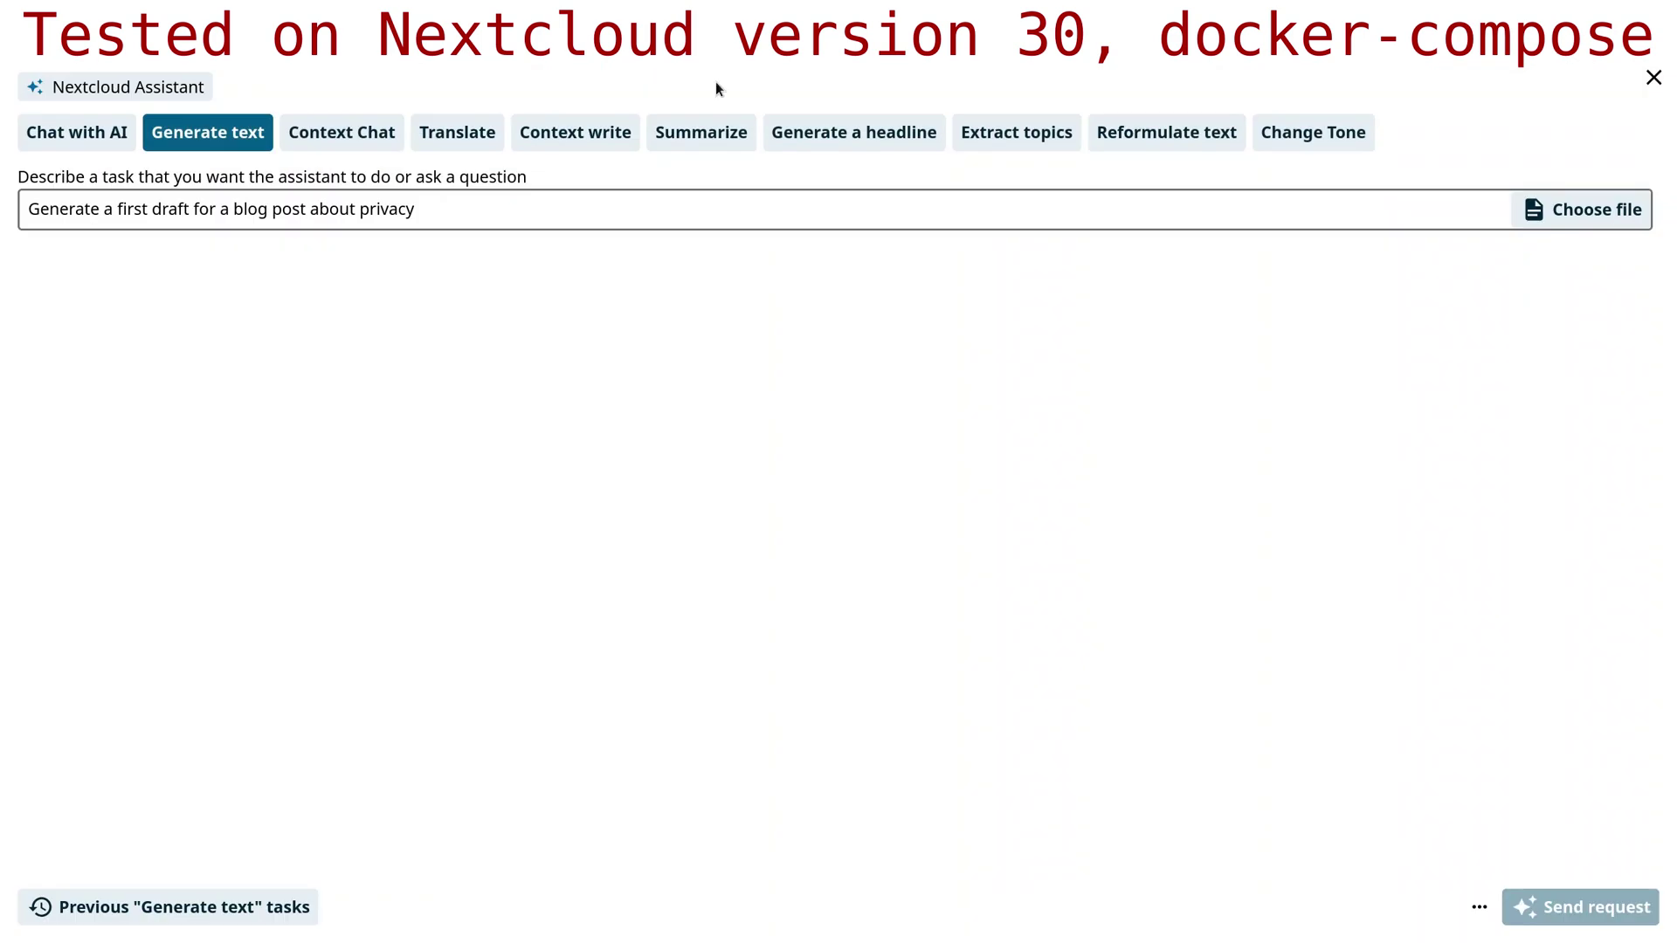
Switch the Assistant to Chat with AI, showing the 'what is Nextcloud?' conversation.
left_click(88, 139)
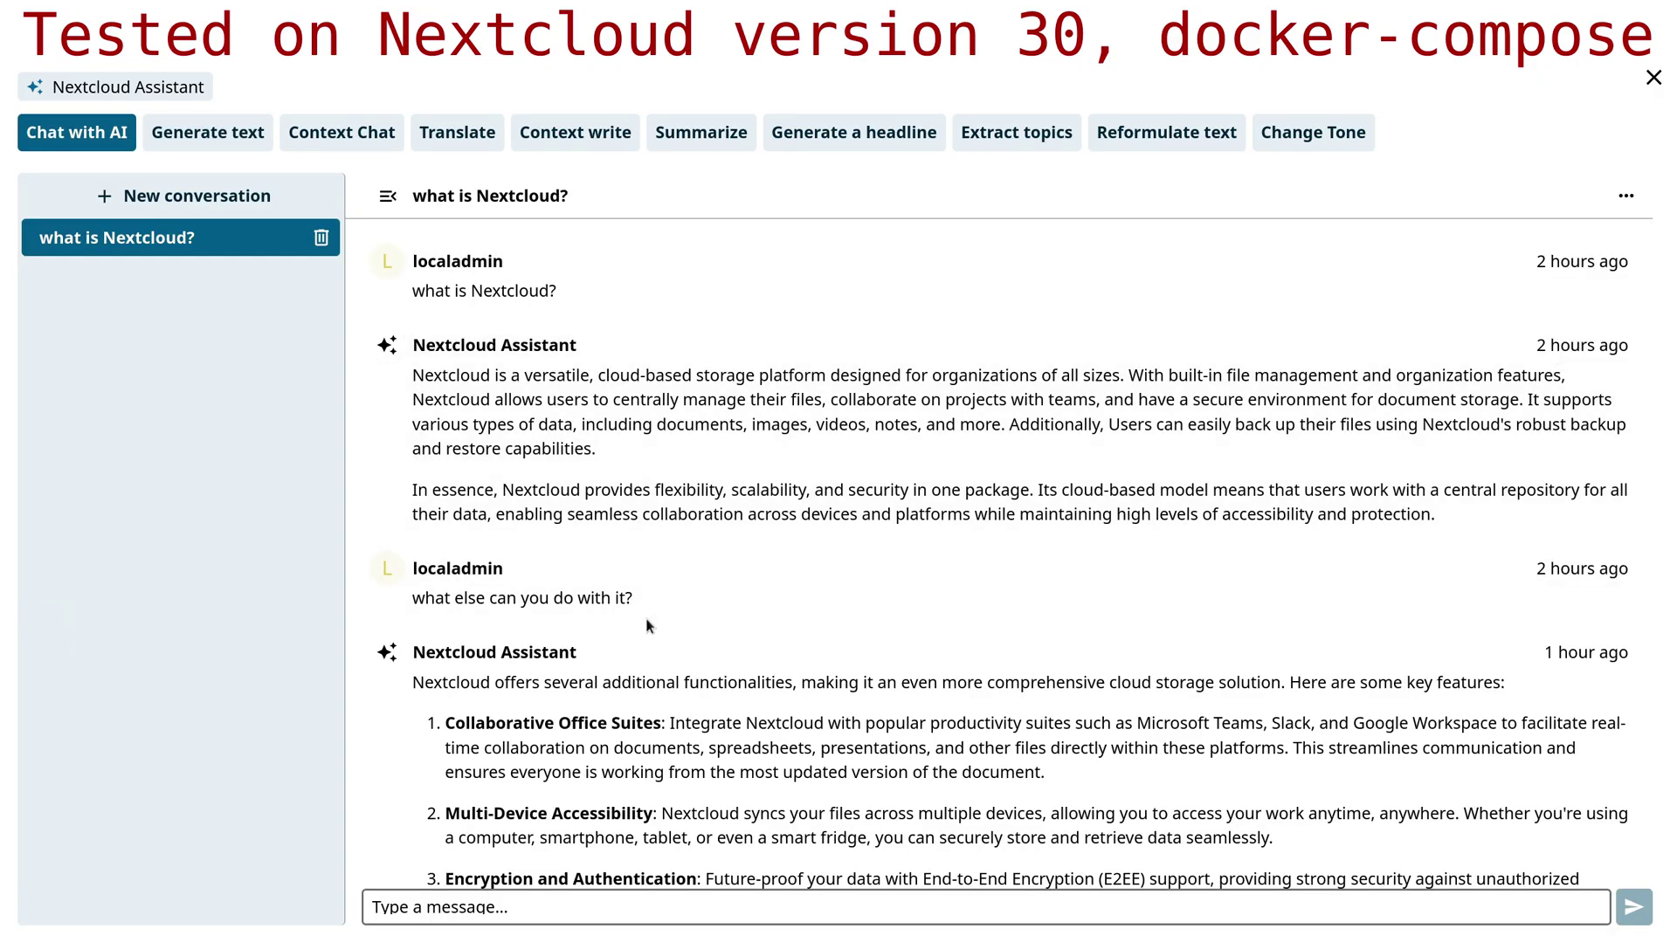
Tile the Assistant window beside the terminal and system monitors.
key("super+f")
scroll(454, 749, "down", 3)
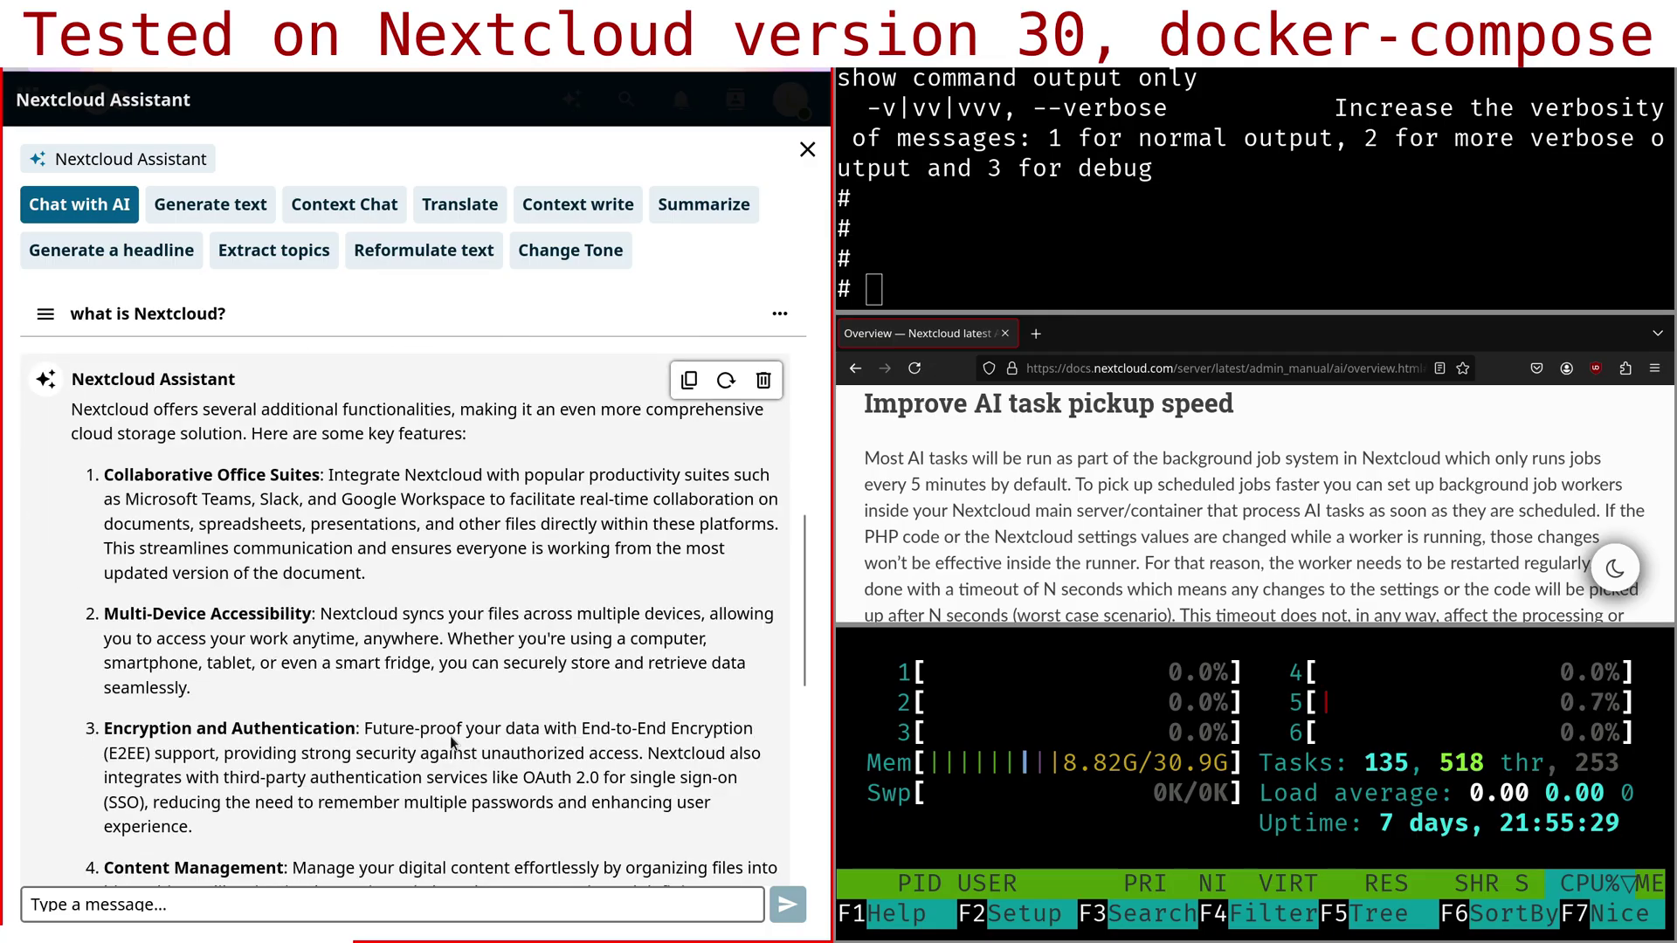
scroll(450, 738, "down", 10)
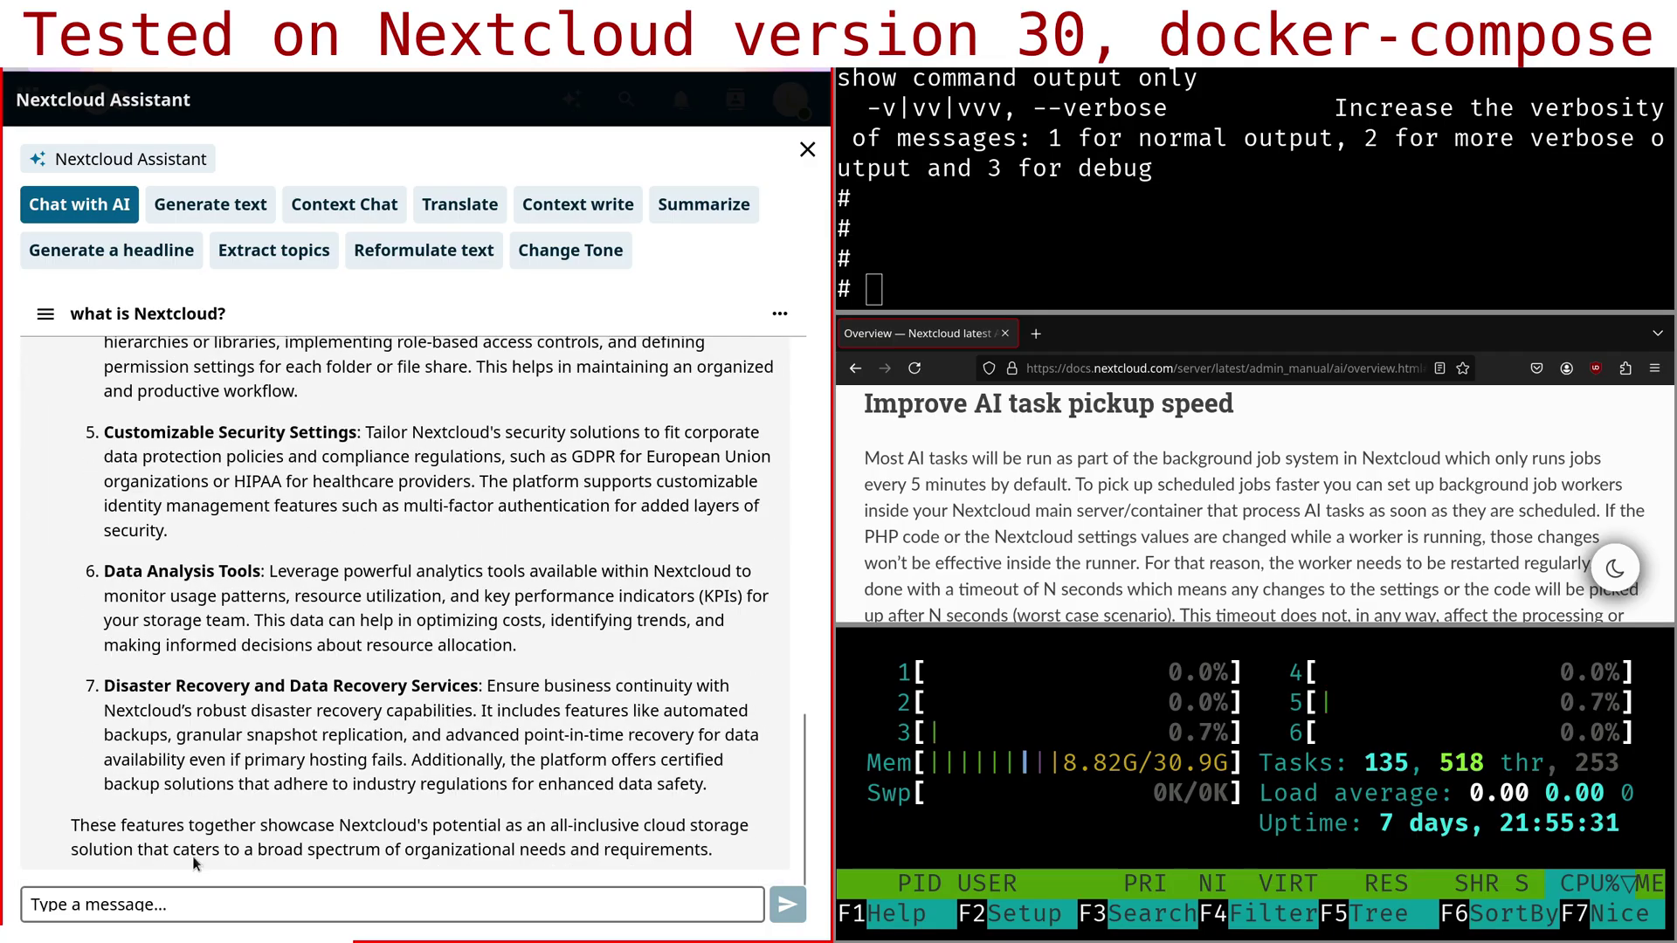
Send 'ok thank you for the response' to the assistant and read its reply.
left_click(113, 903)
type("ok thank you for the response")
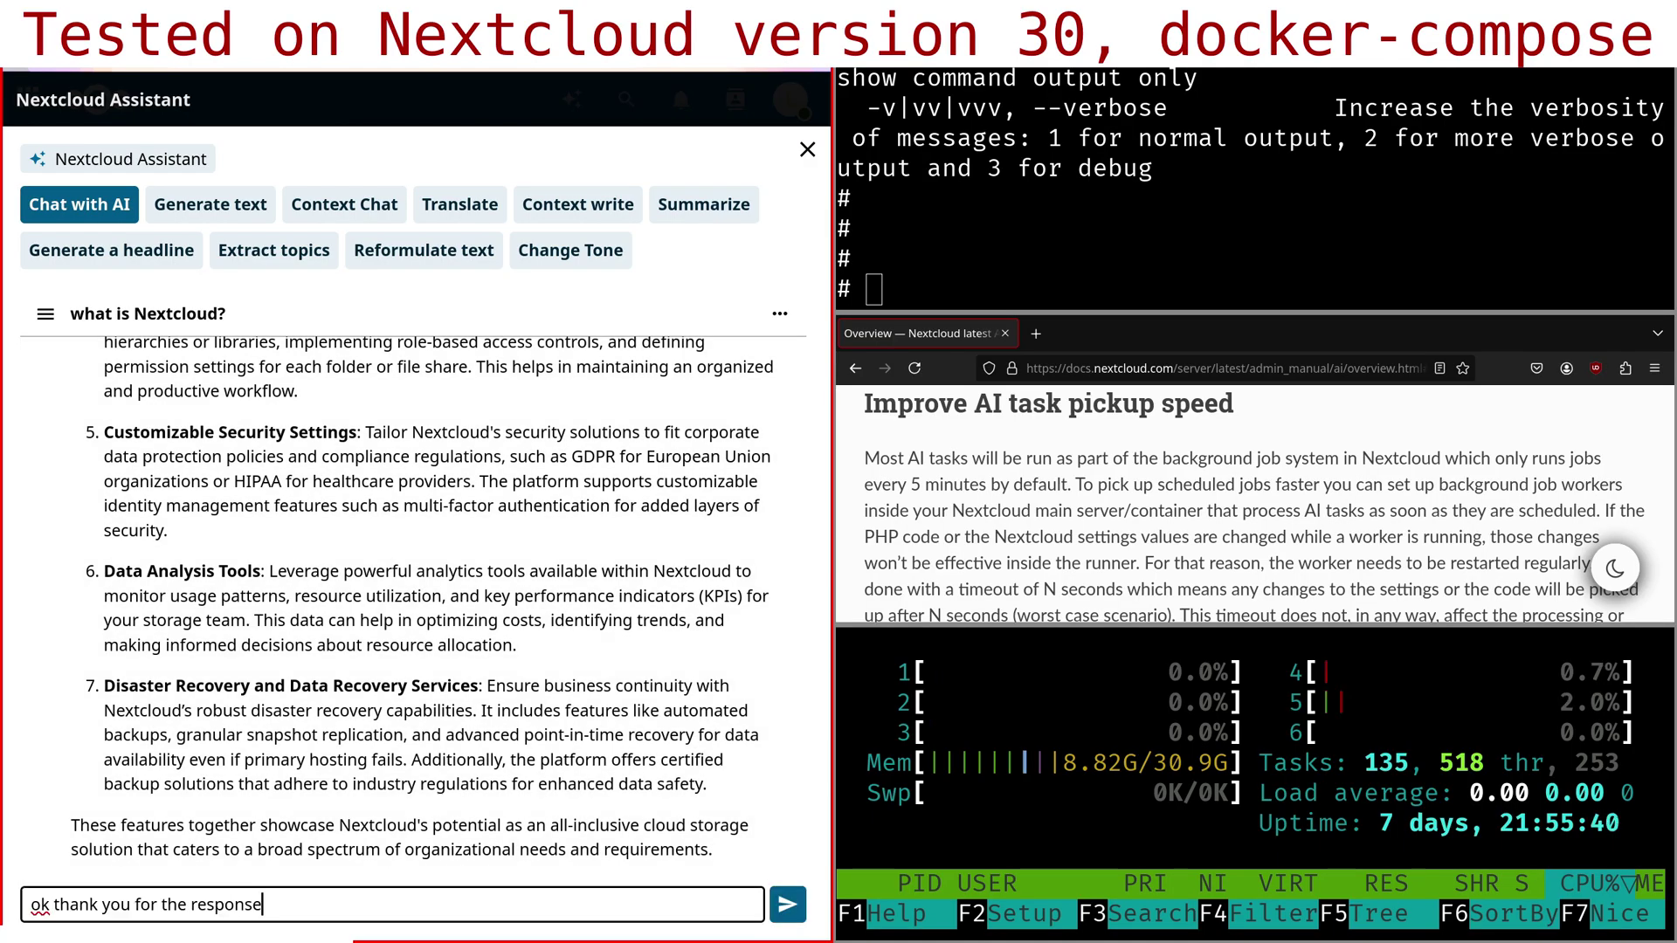
key("Return")
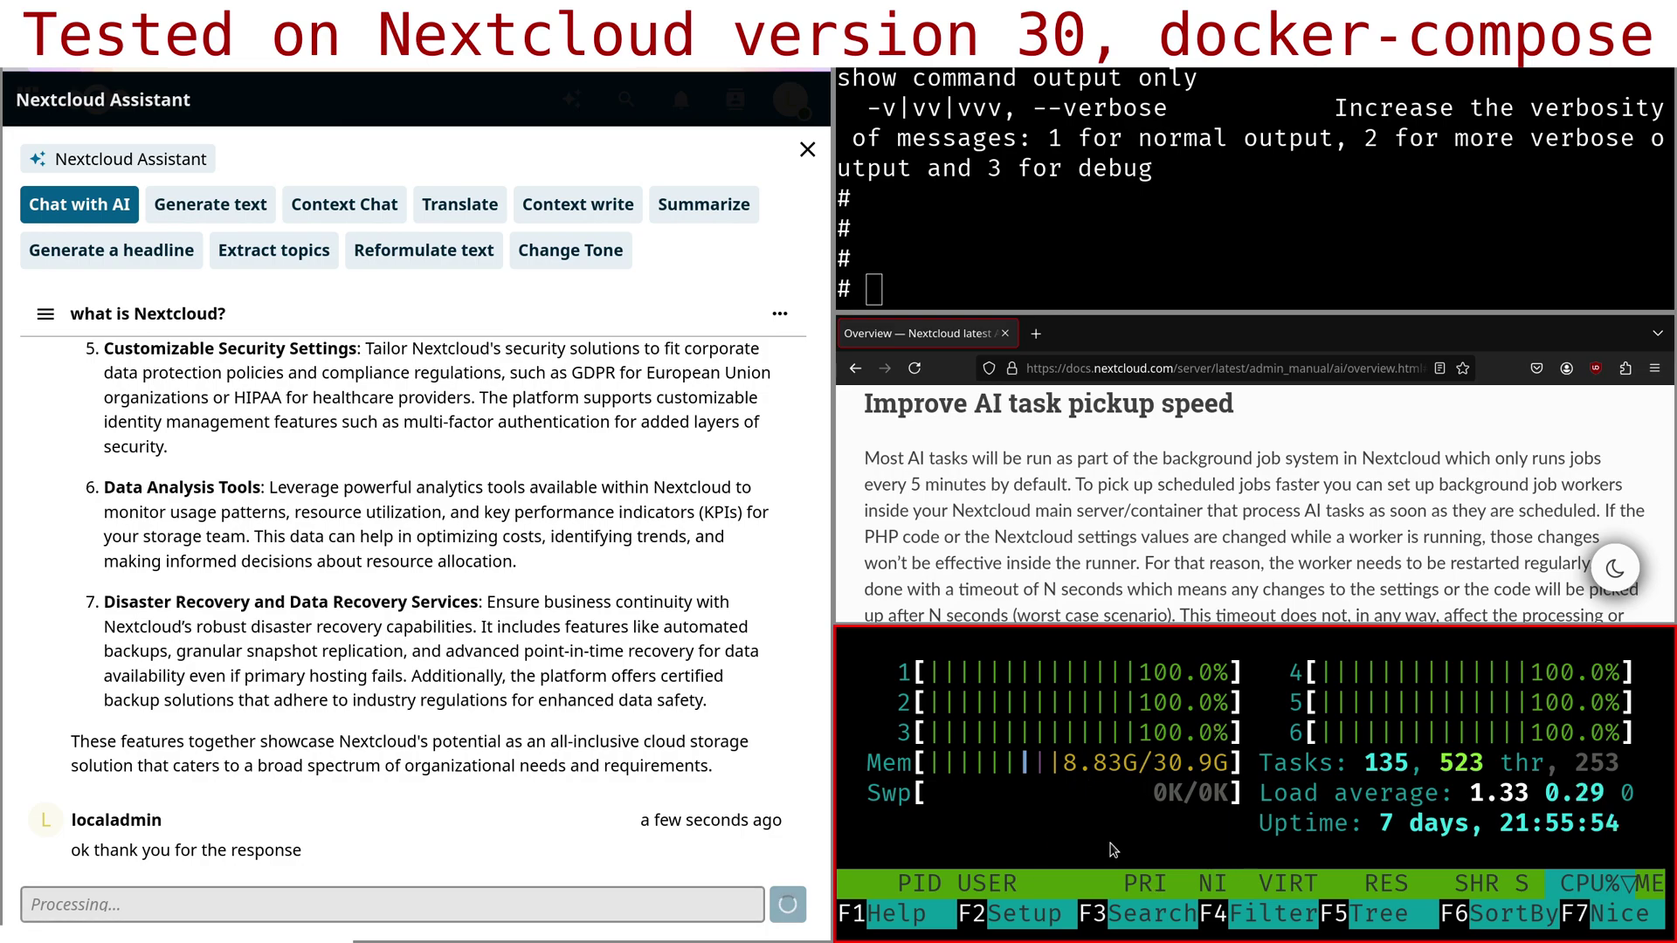
scroll(573, 646, "up", 15)
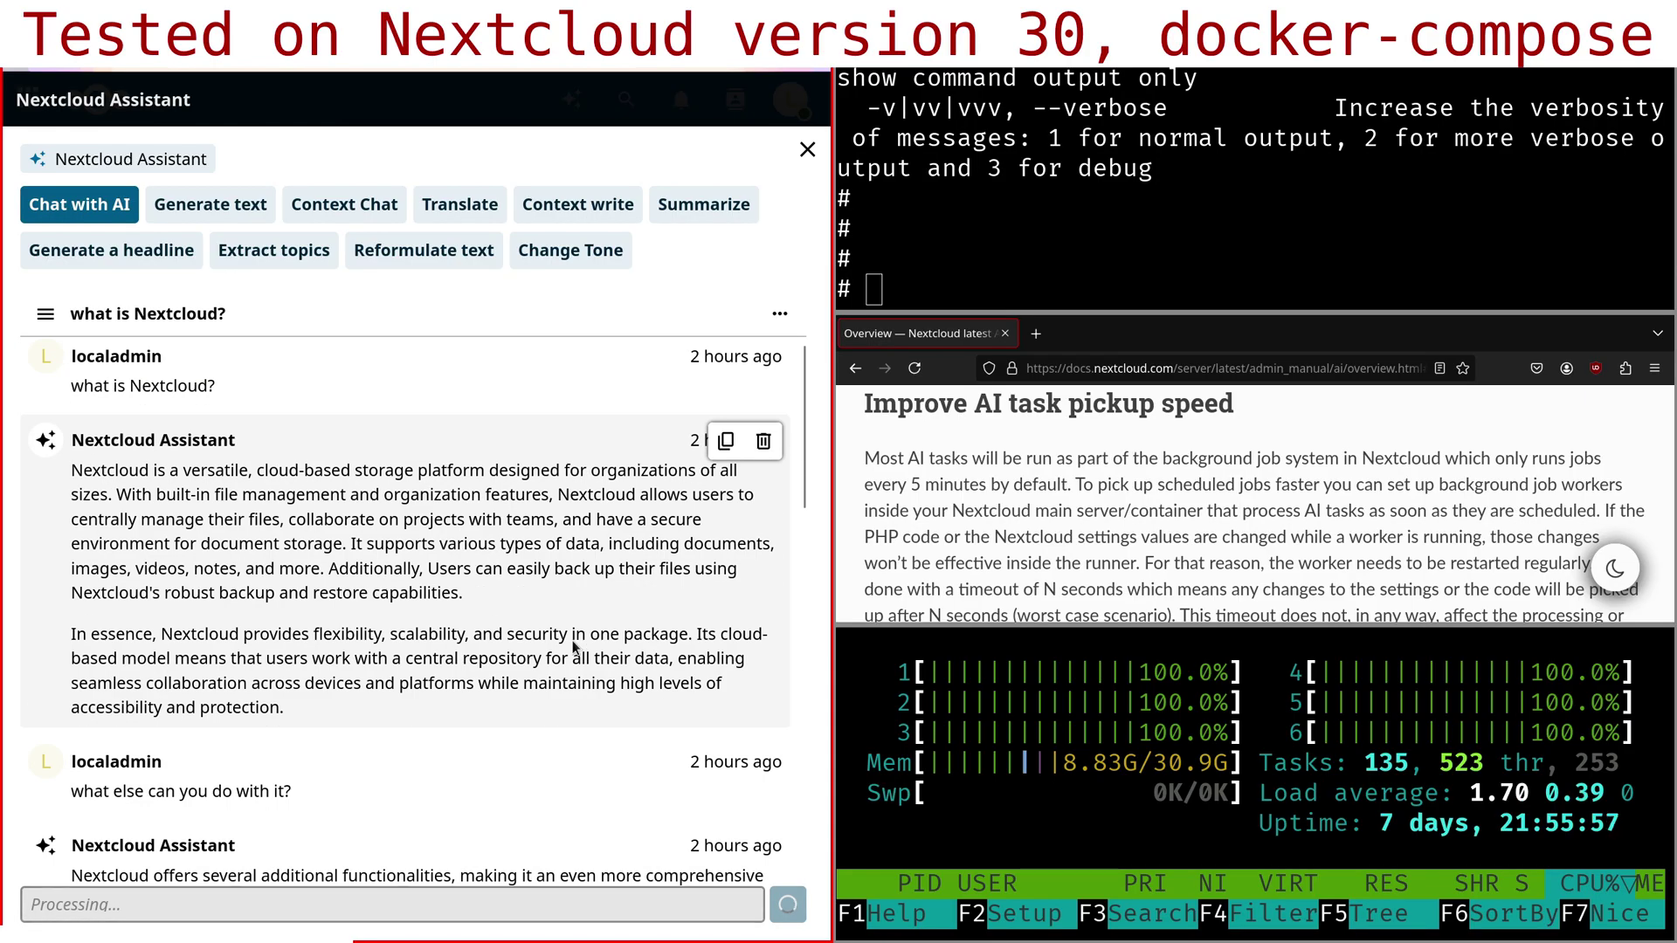
scroll(182, 541, "down", 5)
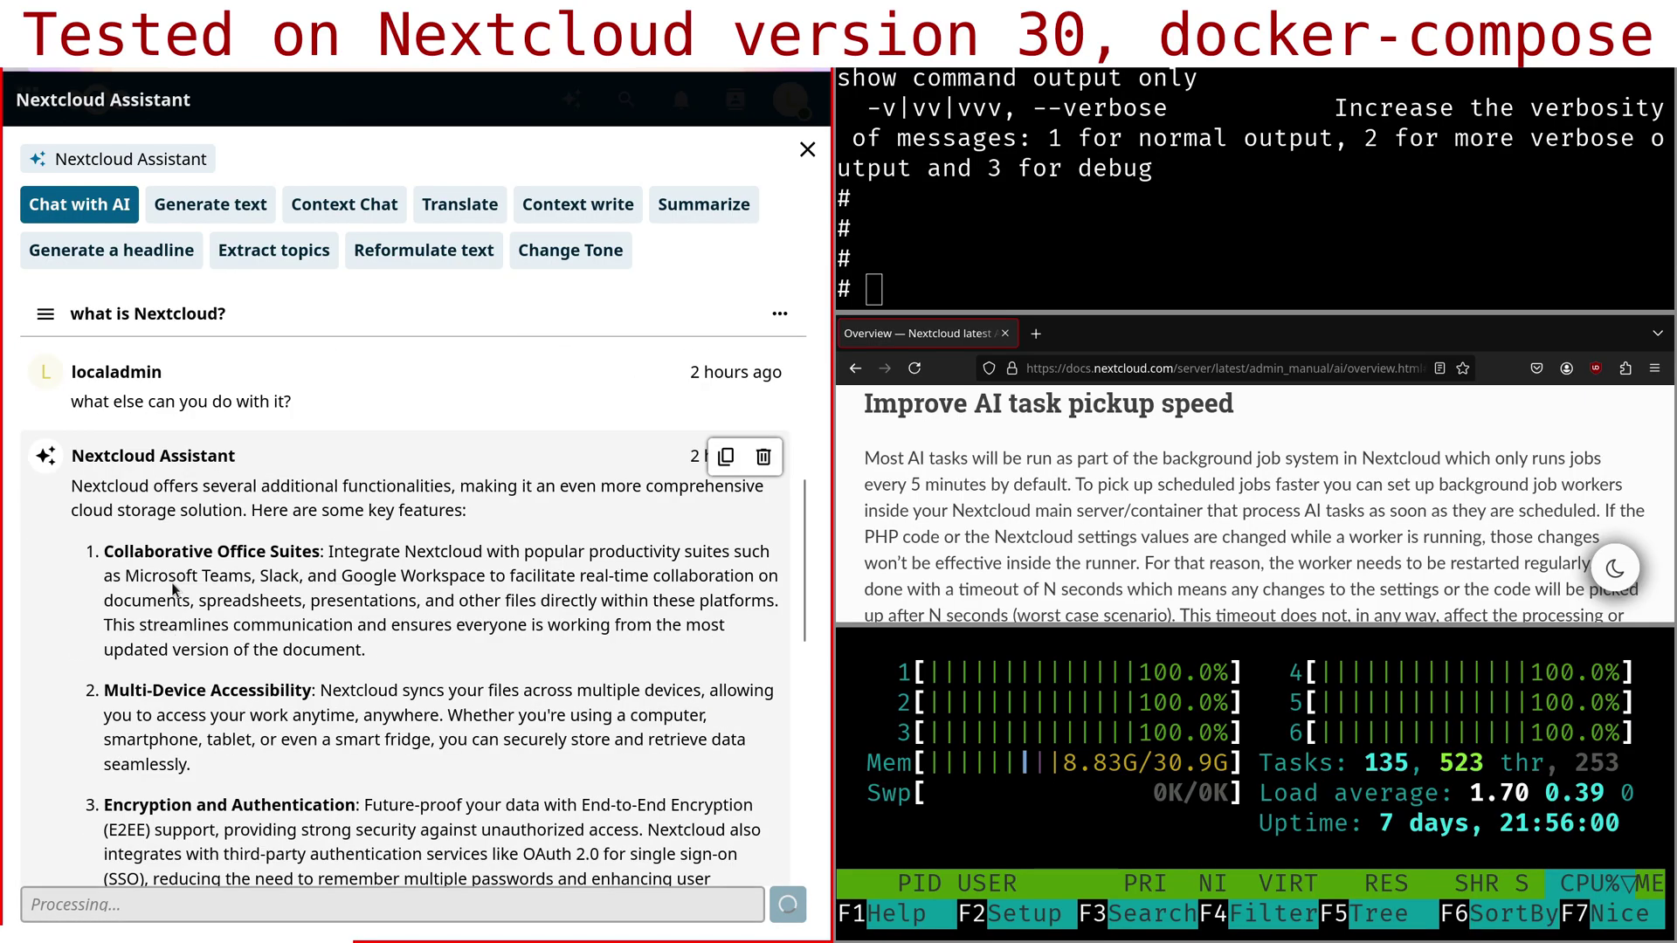
scroll(182, 541, "down", 10)
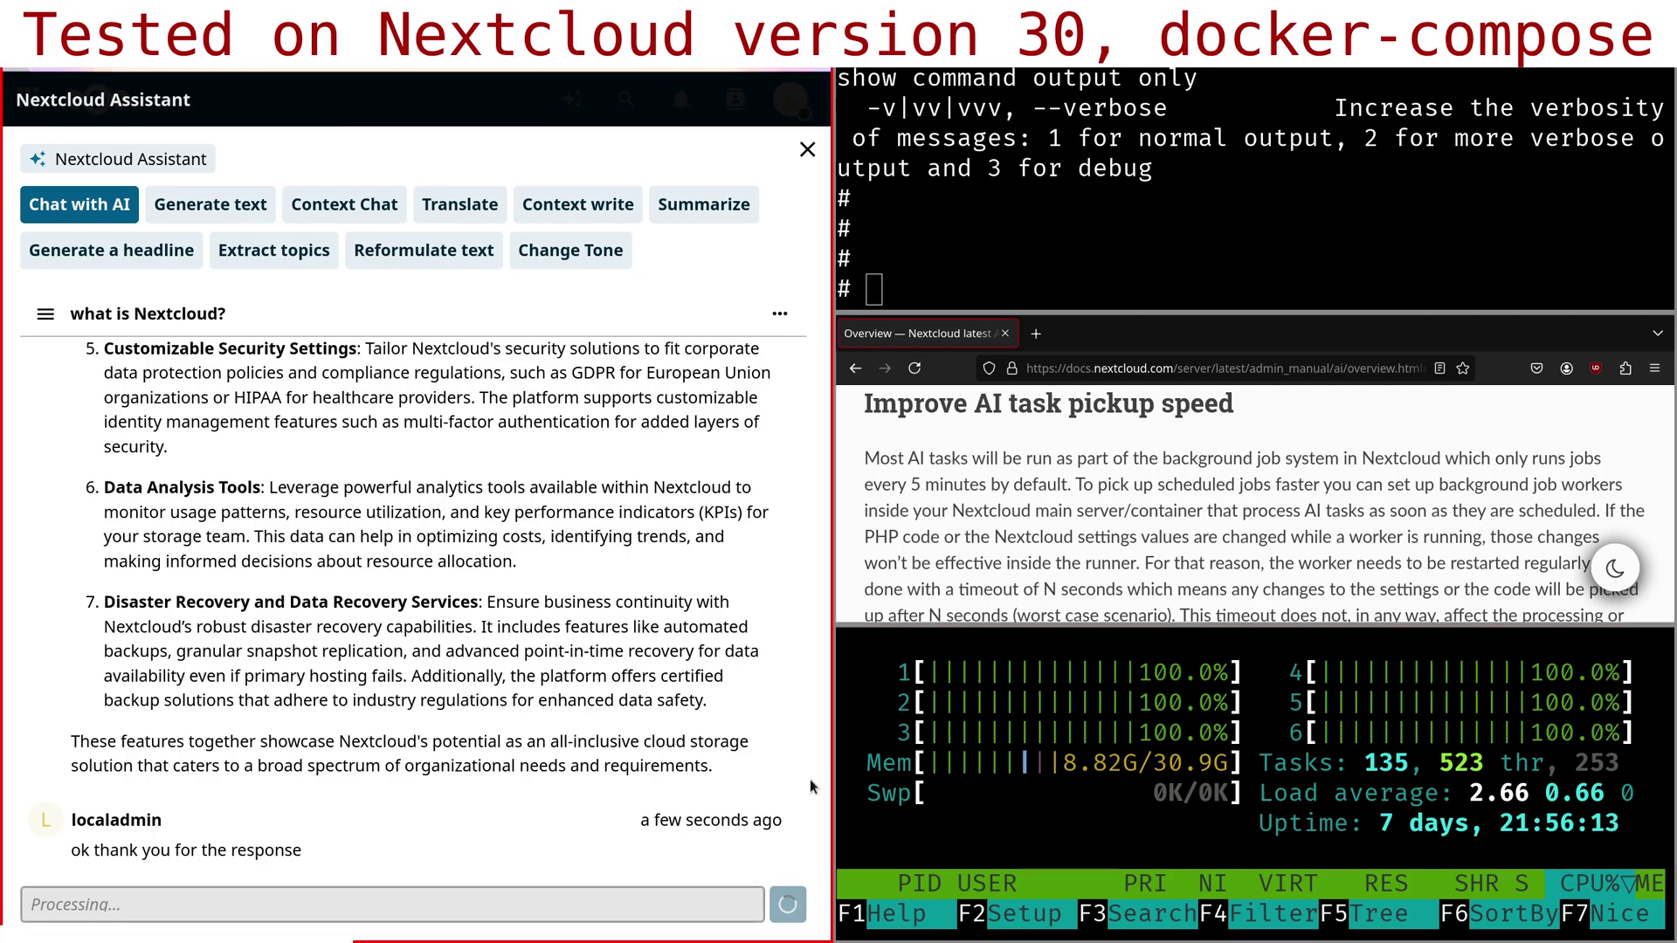
mouse_move(282, 847)
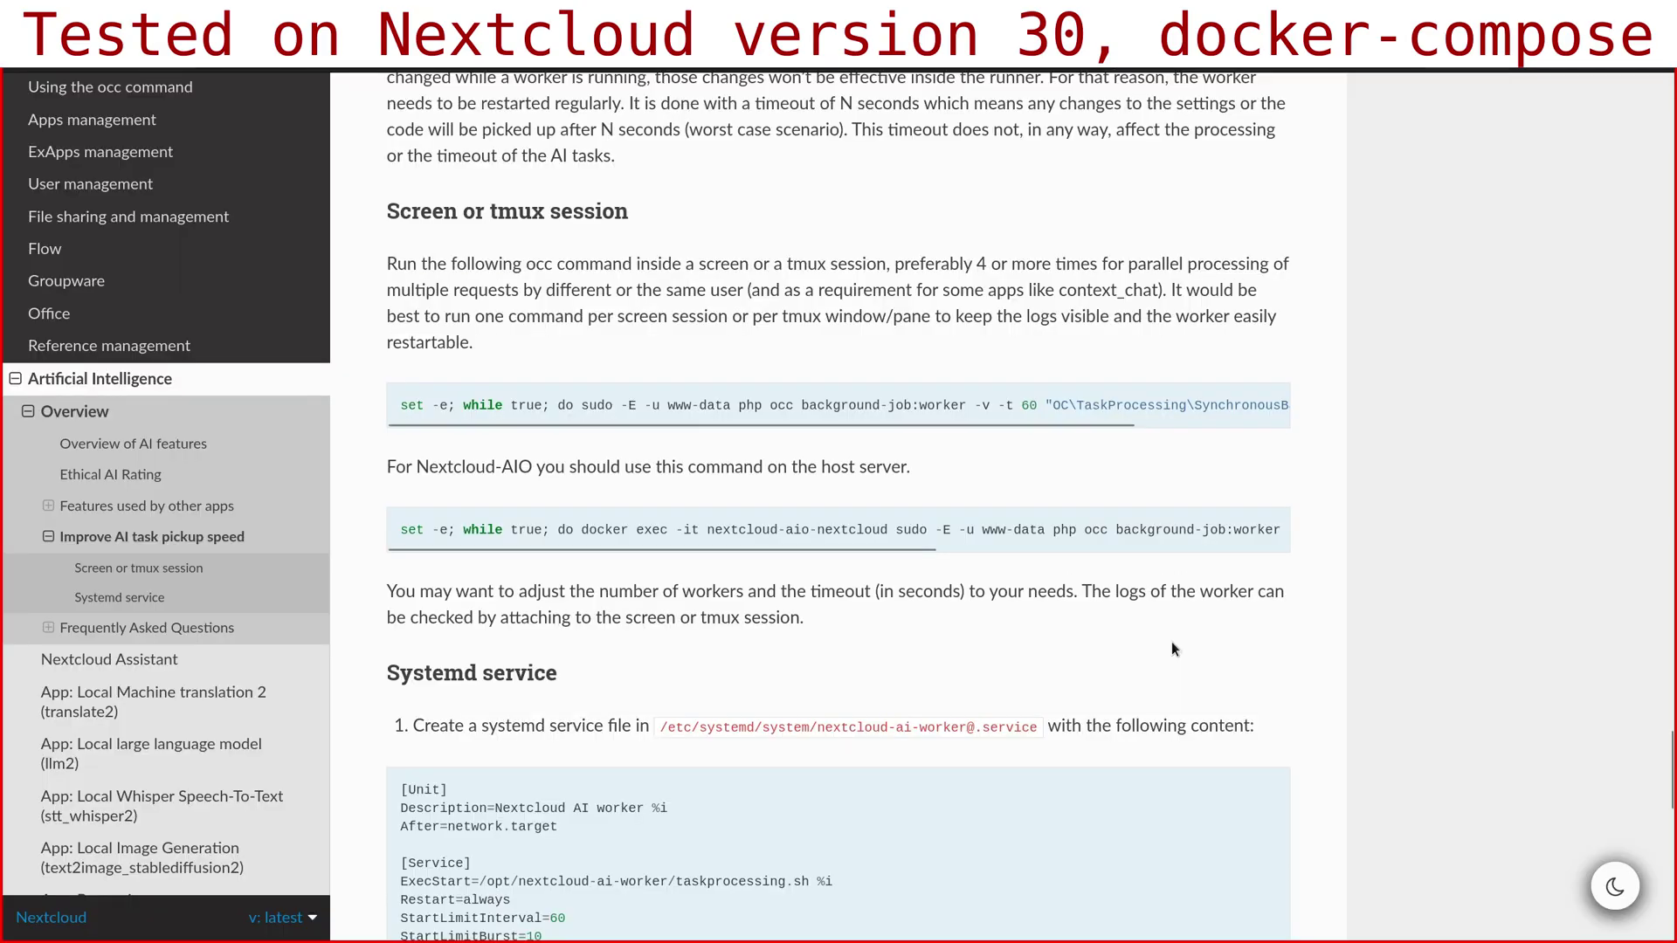
Find 'artificia' in the documentation's table of contents.
scroll(1155, 653, "up", 3)
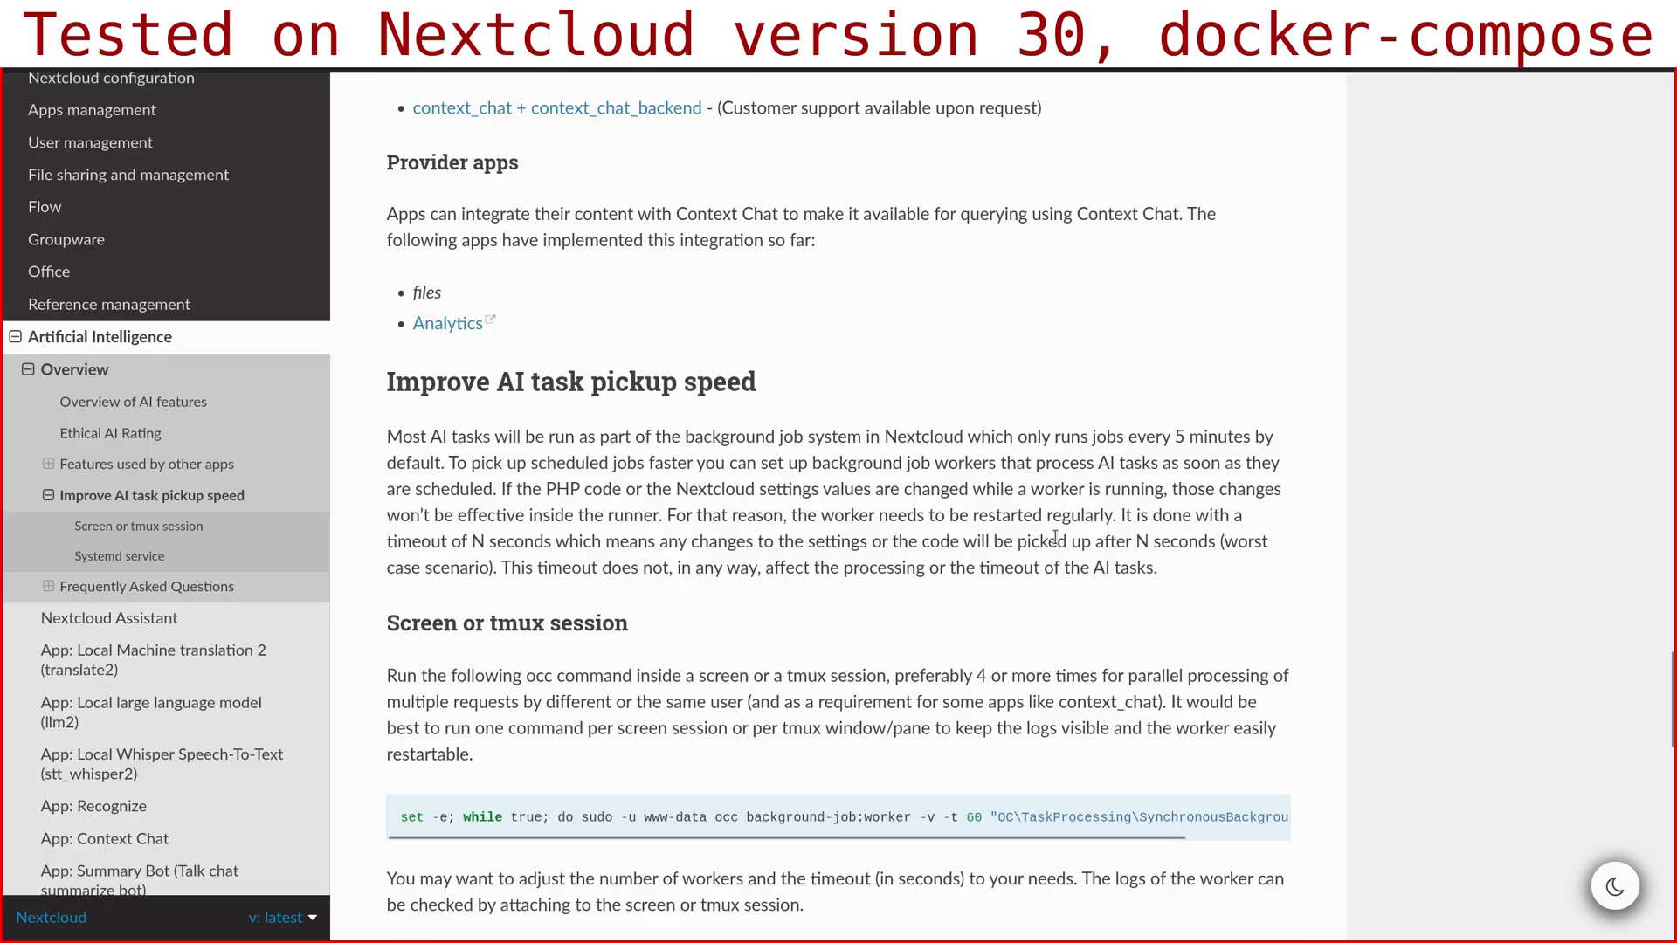
scroll(983, 643, "up", 20)
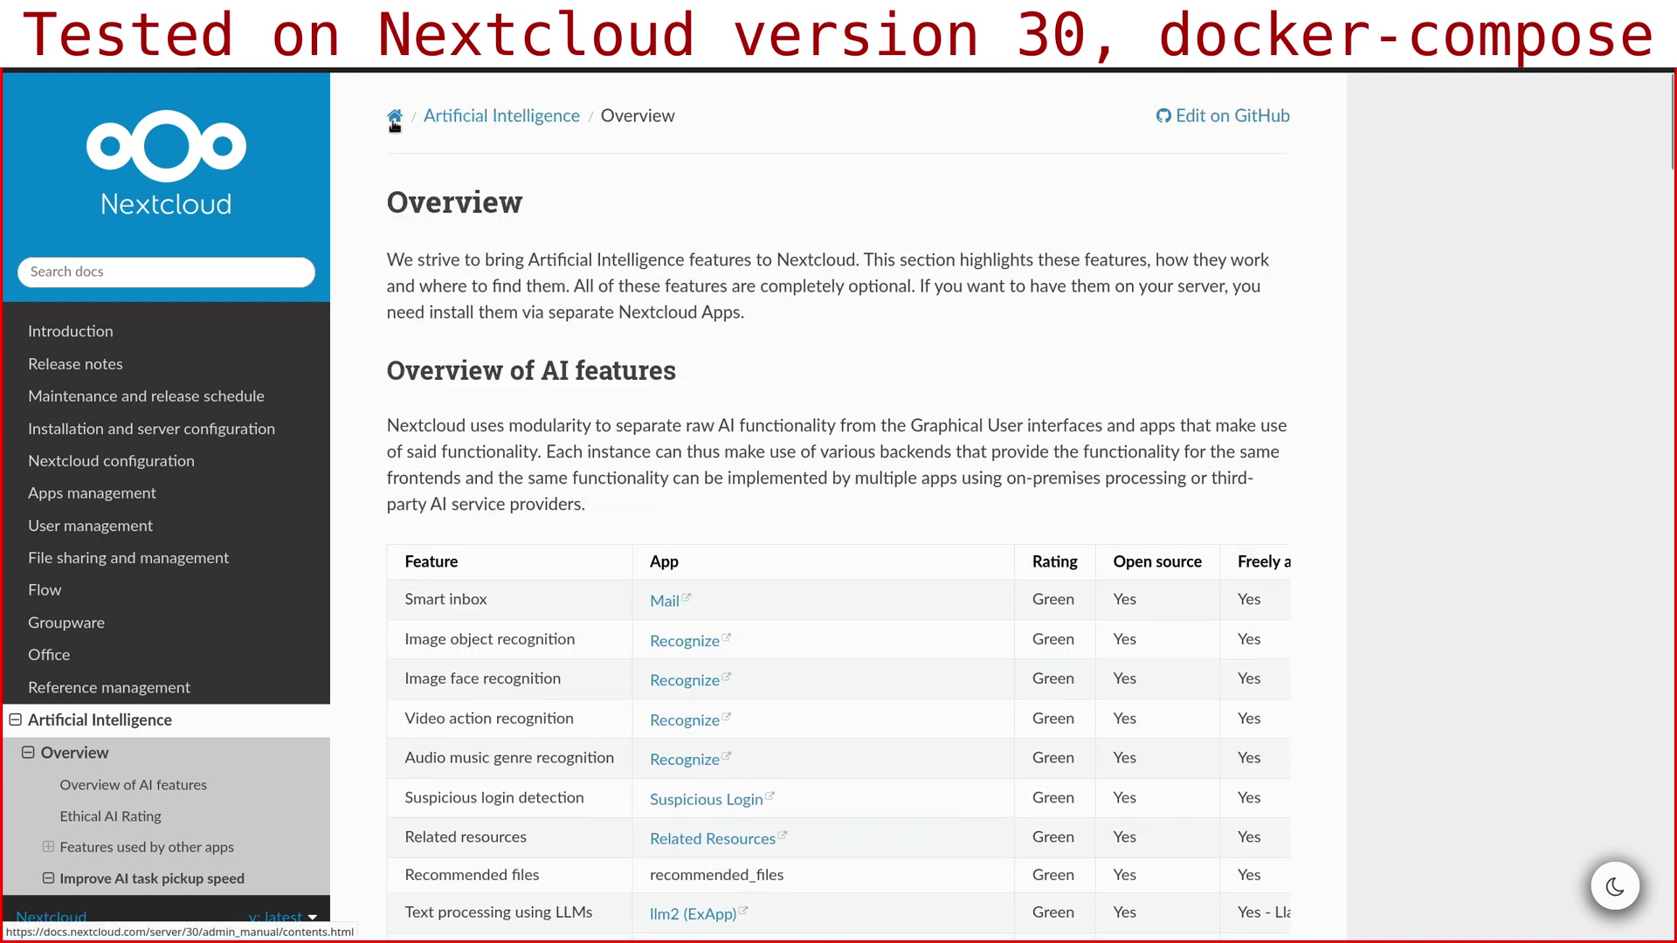
left_click(395, 118)
key("ctrl+f")
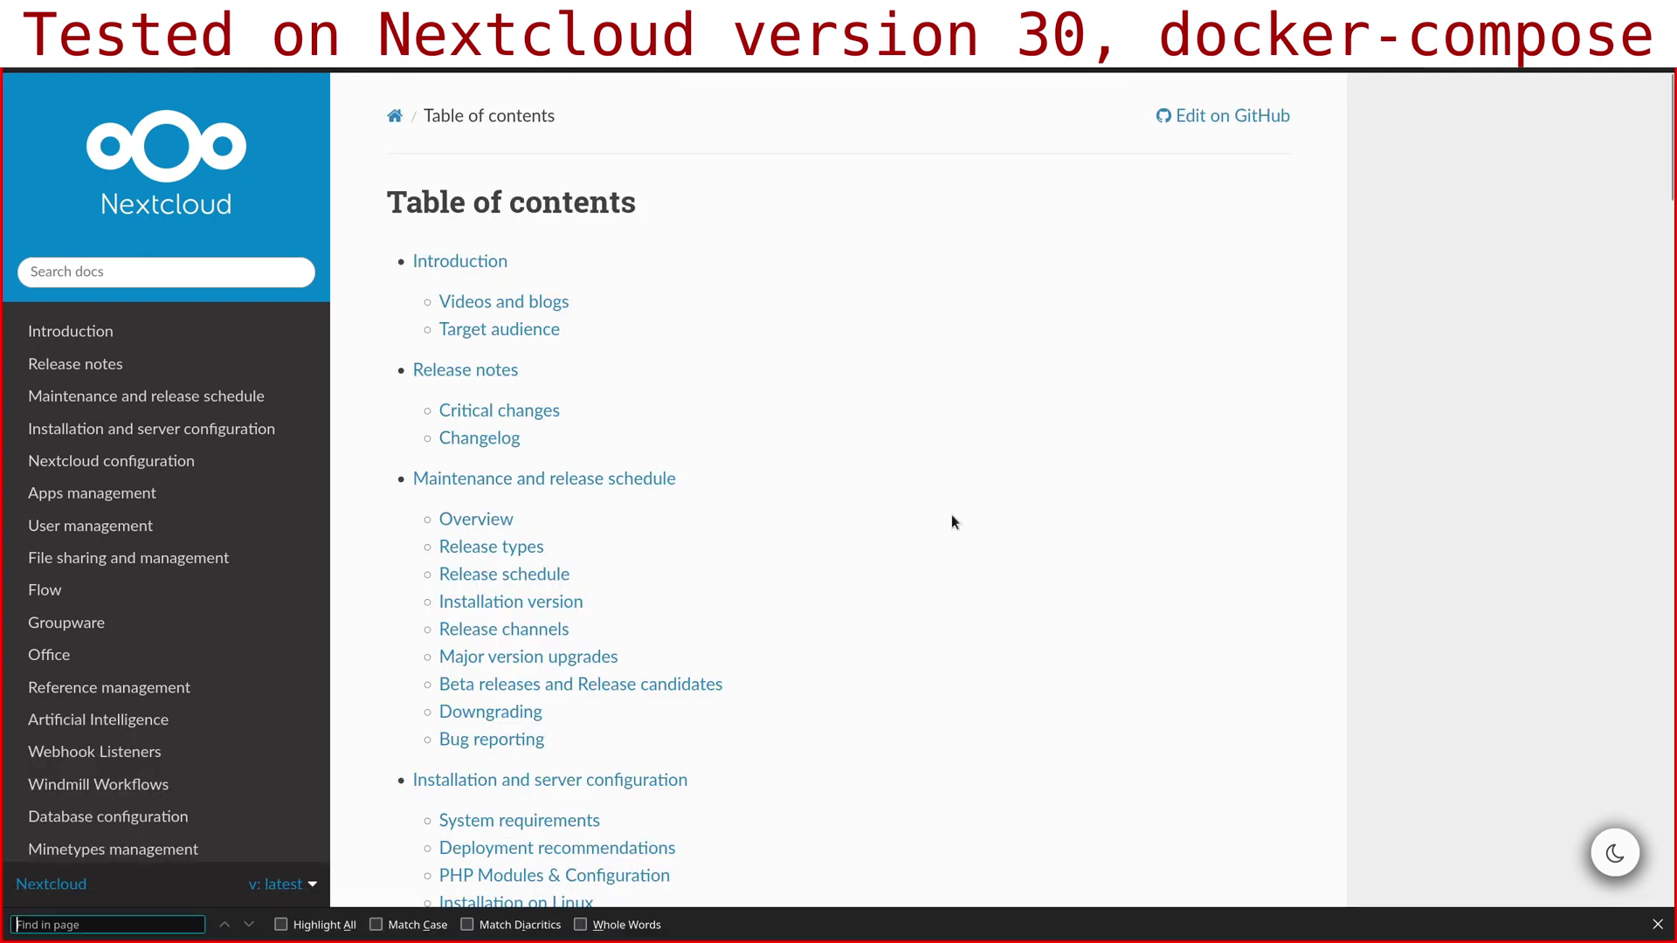
type("artificia")
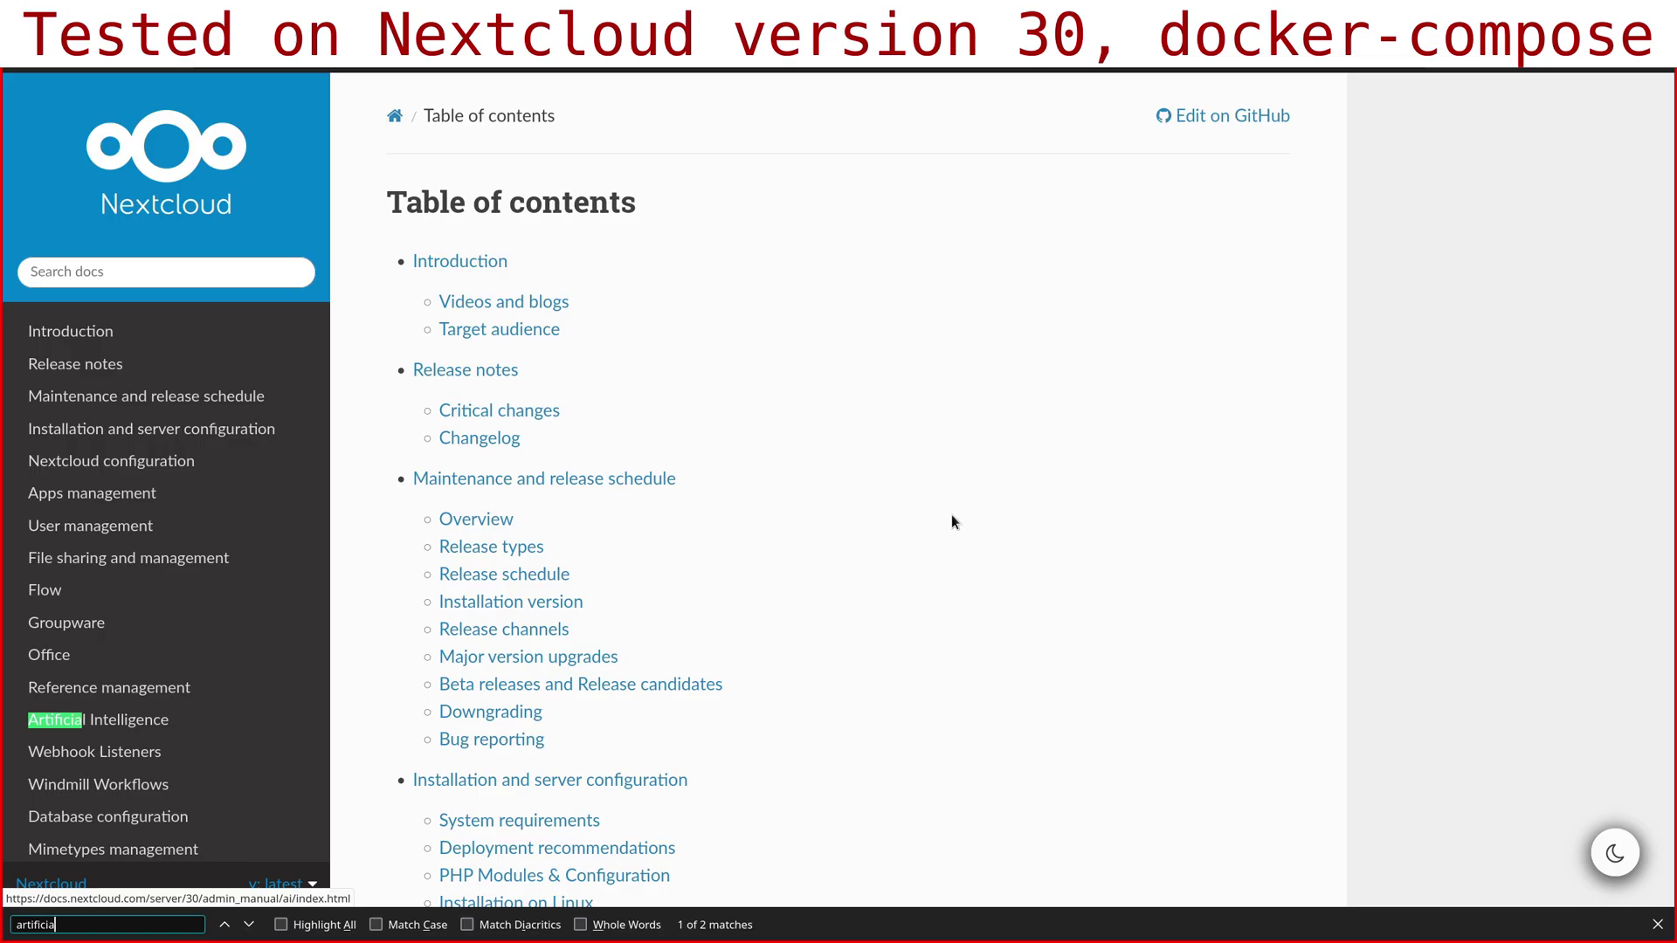
Open the Artificial Intelligence docs page and jump to the Improve AI task pickup speed section.
left_click(97, 719)
key("ctrl+f")
type("pick")
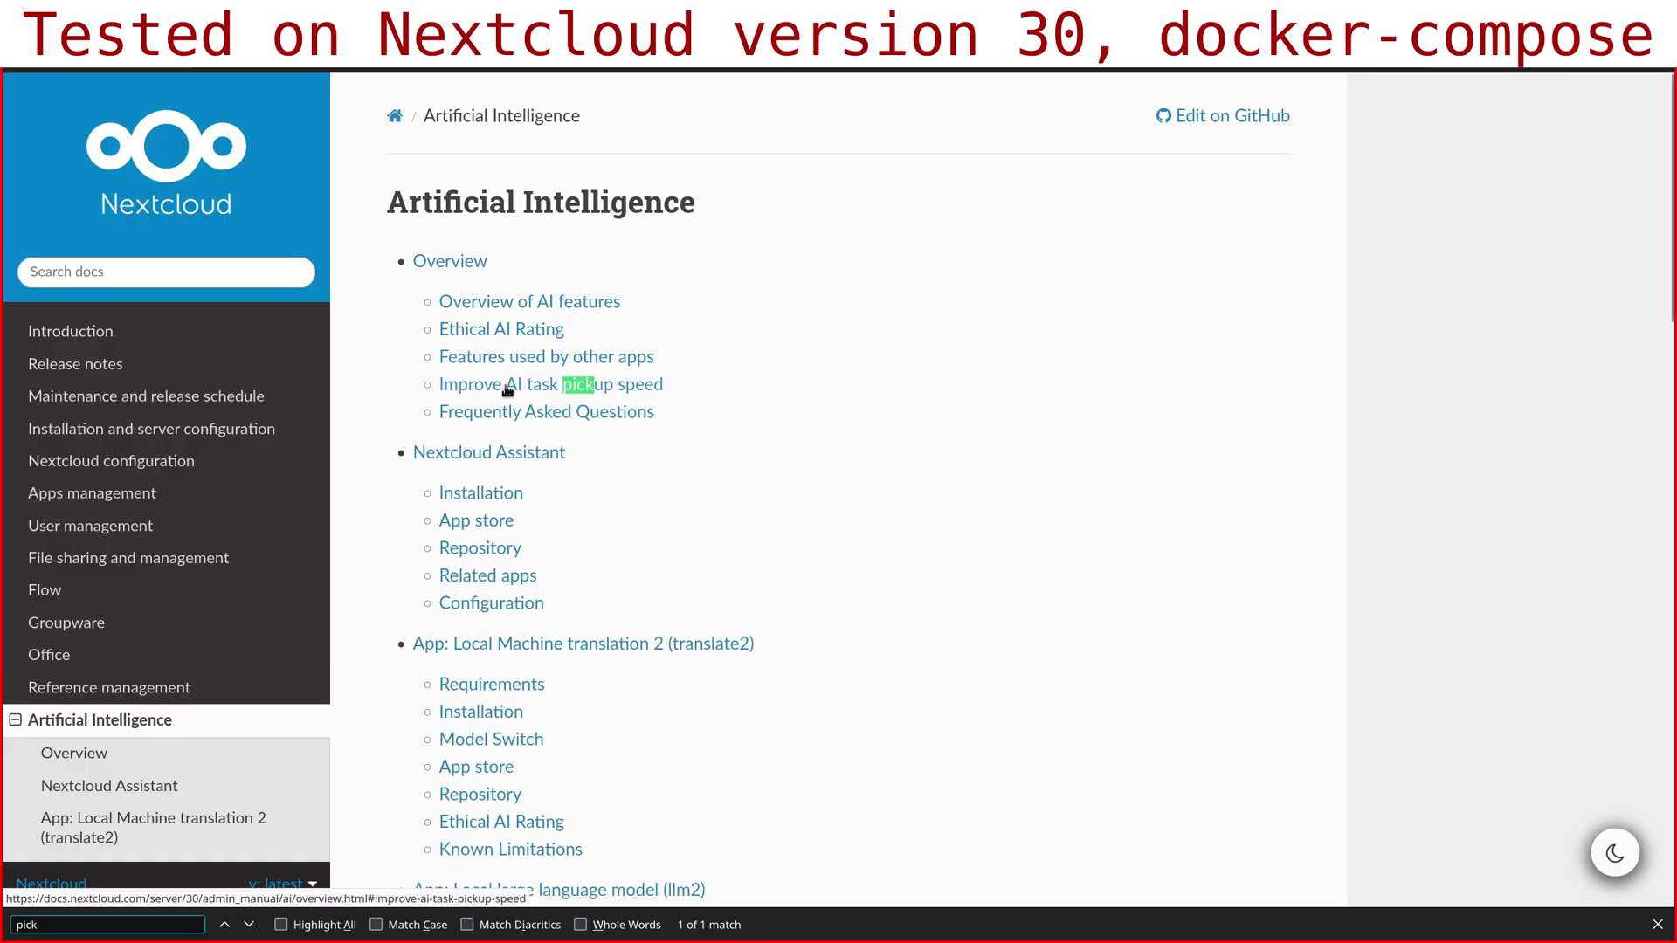
left_click(630, 389)
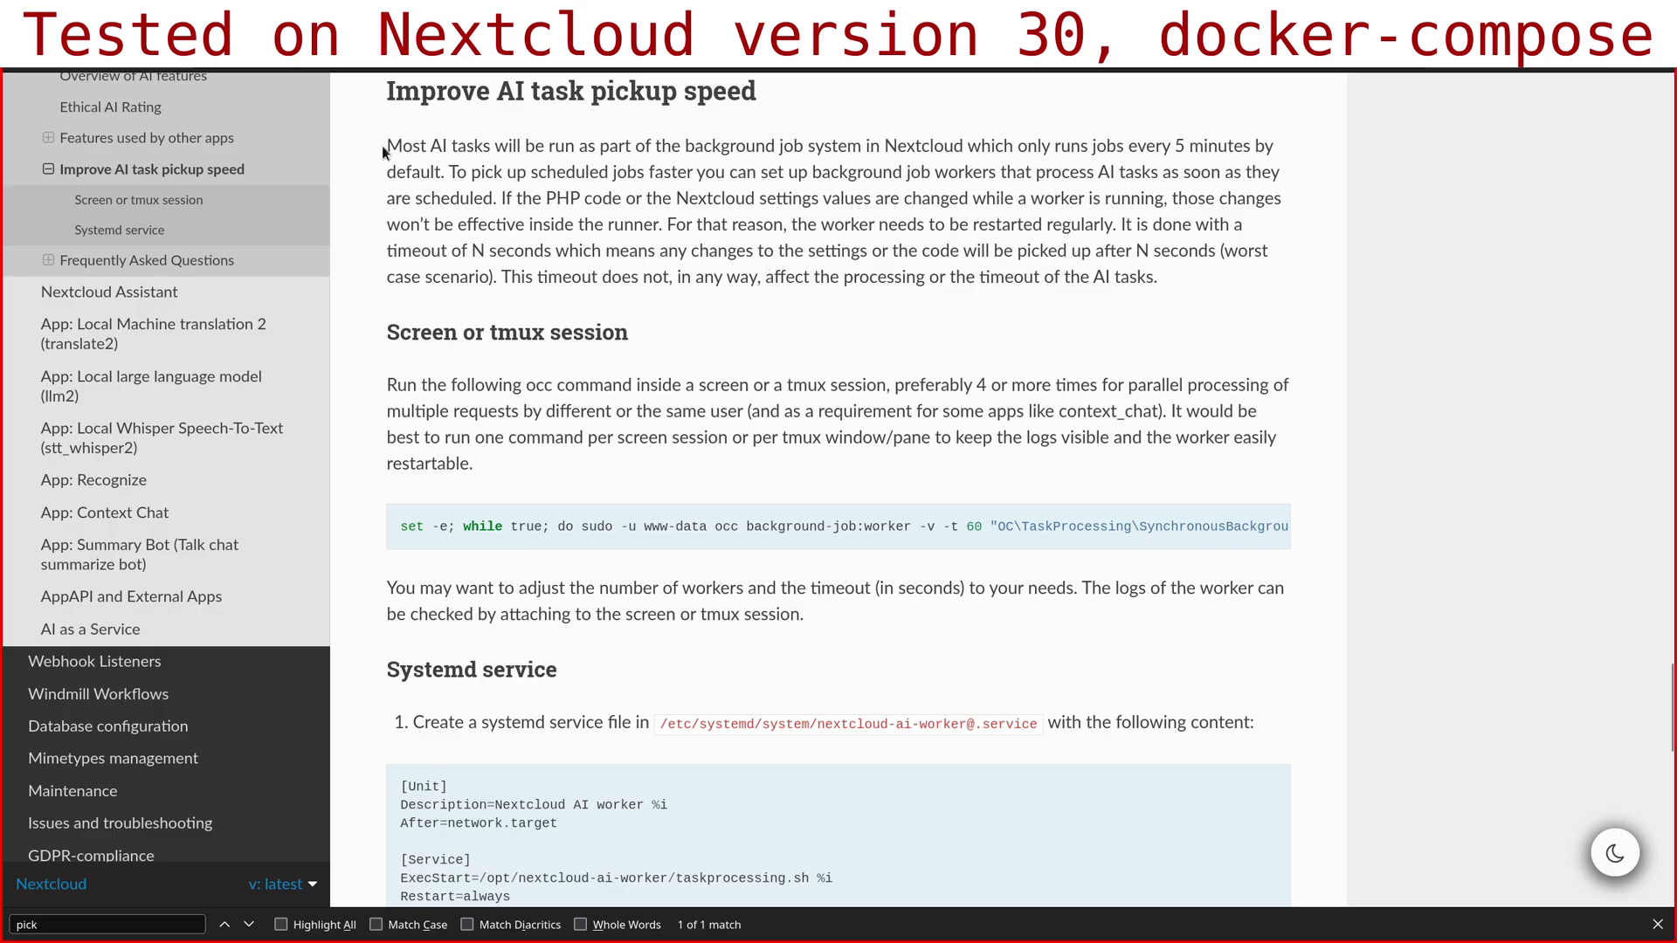
Highlight the opening paragraph about background jobs in the pickup-speed section.
left_click_drag(382, 147, 747, 188)
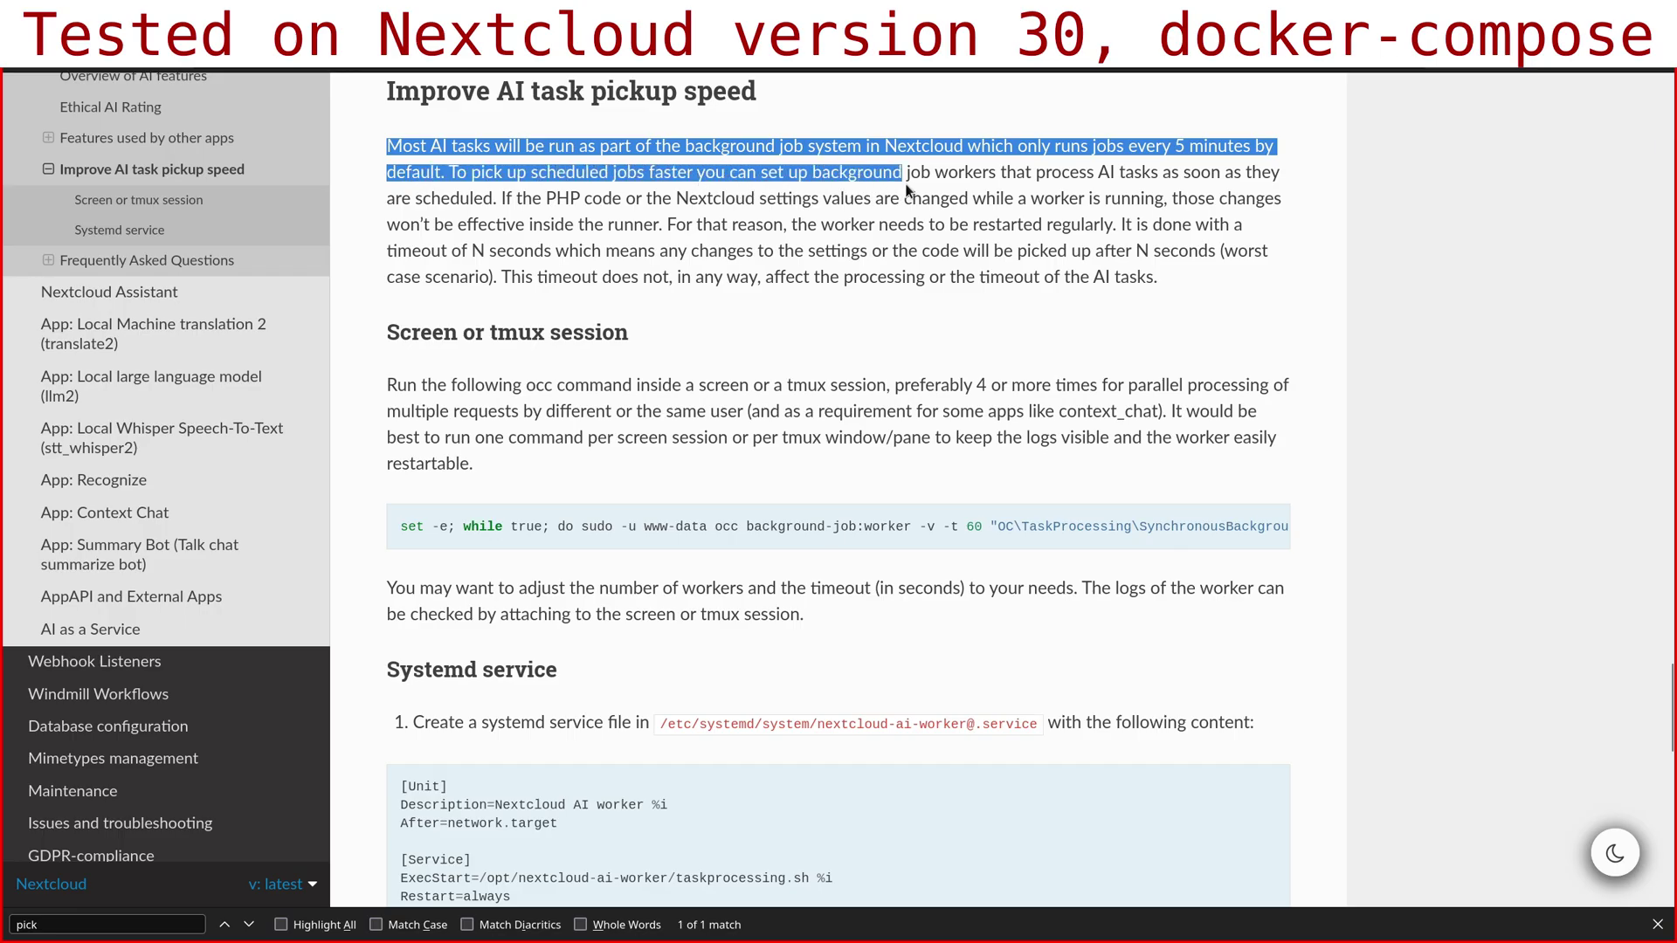
left_click_drag(915, 185, 498, 201)
scroll(555, 411, "down", 2)
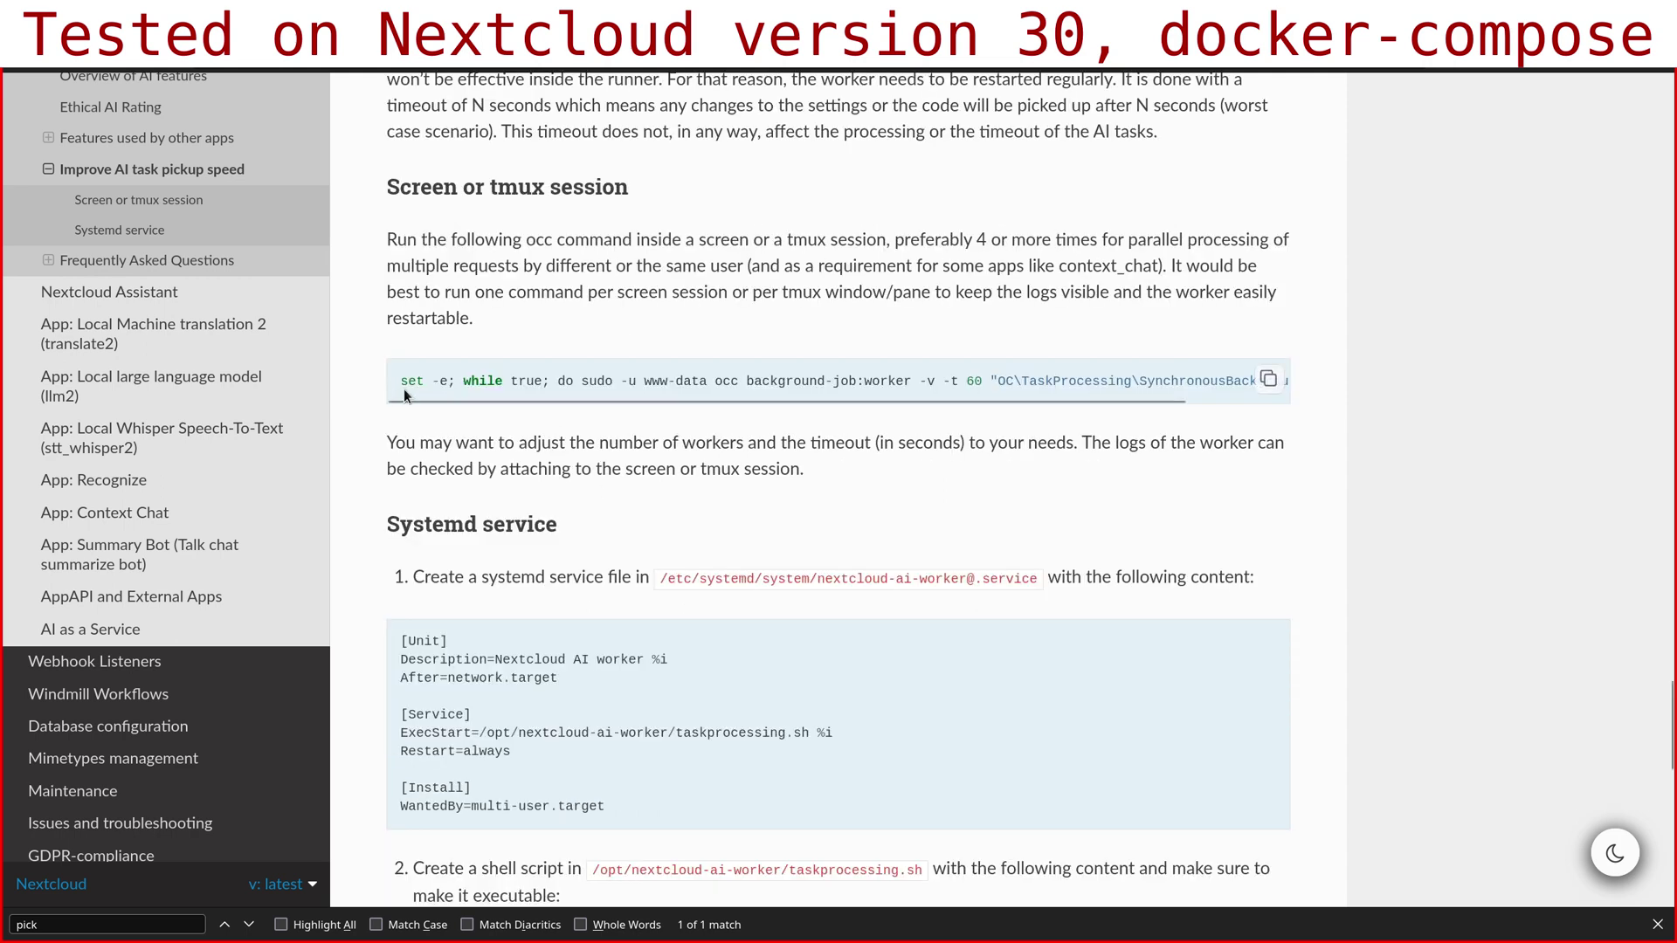
scroll(681, 407, "up", 4)
scroll(686, 437, "down", 2)
Select and copy the occ background-job:worker loop command.
left_click(401, 534)
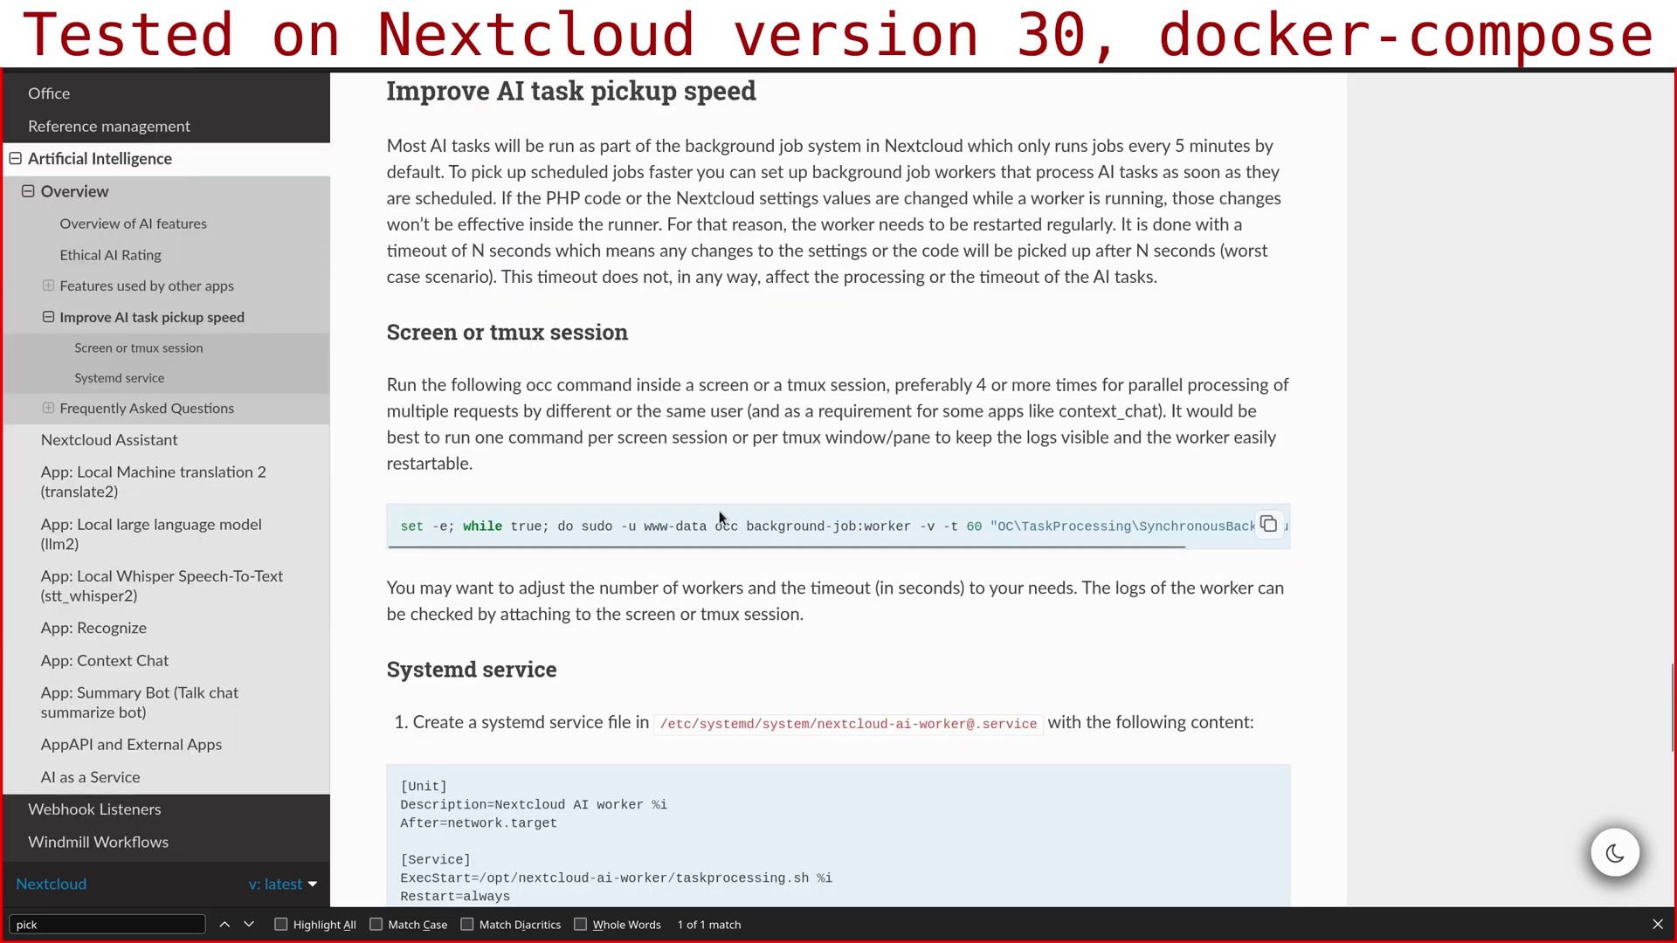
left_click_drag(747, 509, 1352, 534)
left_click(1268, 524)
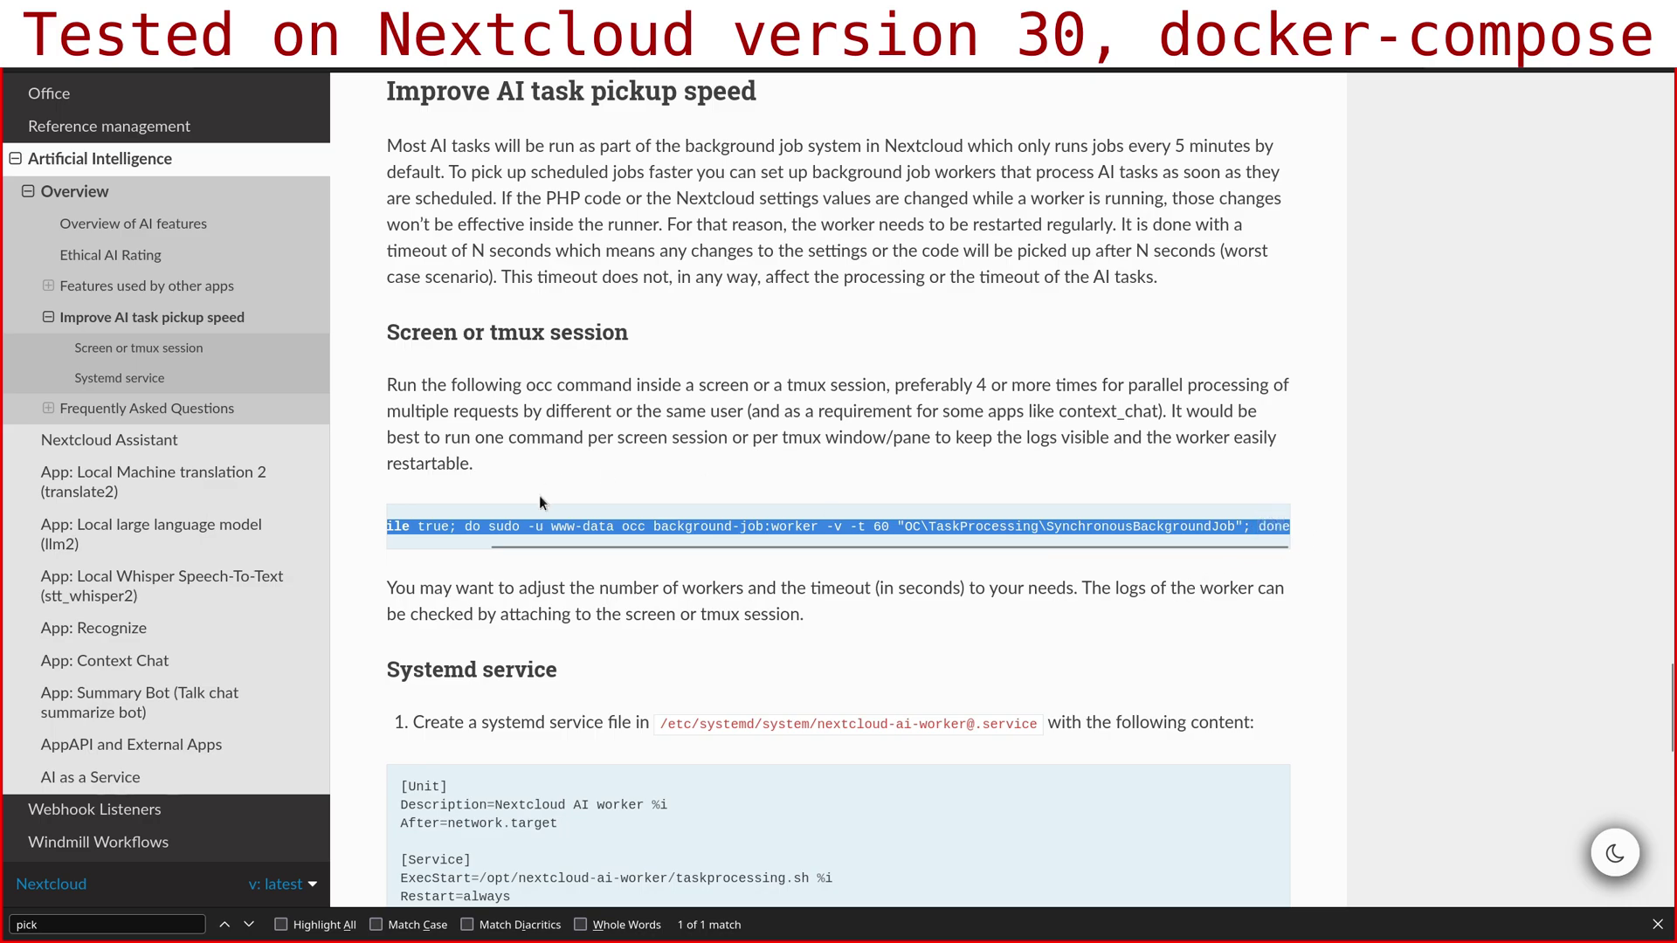
In the Systemd service script, highlight the sudo prefix, occ, background-job:worker and -t 60.
scroll(941, 694, "down", 5)
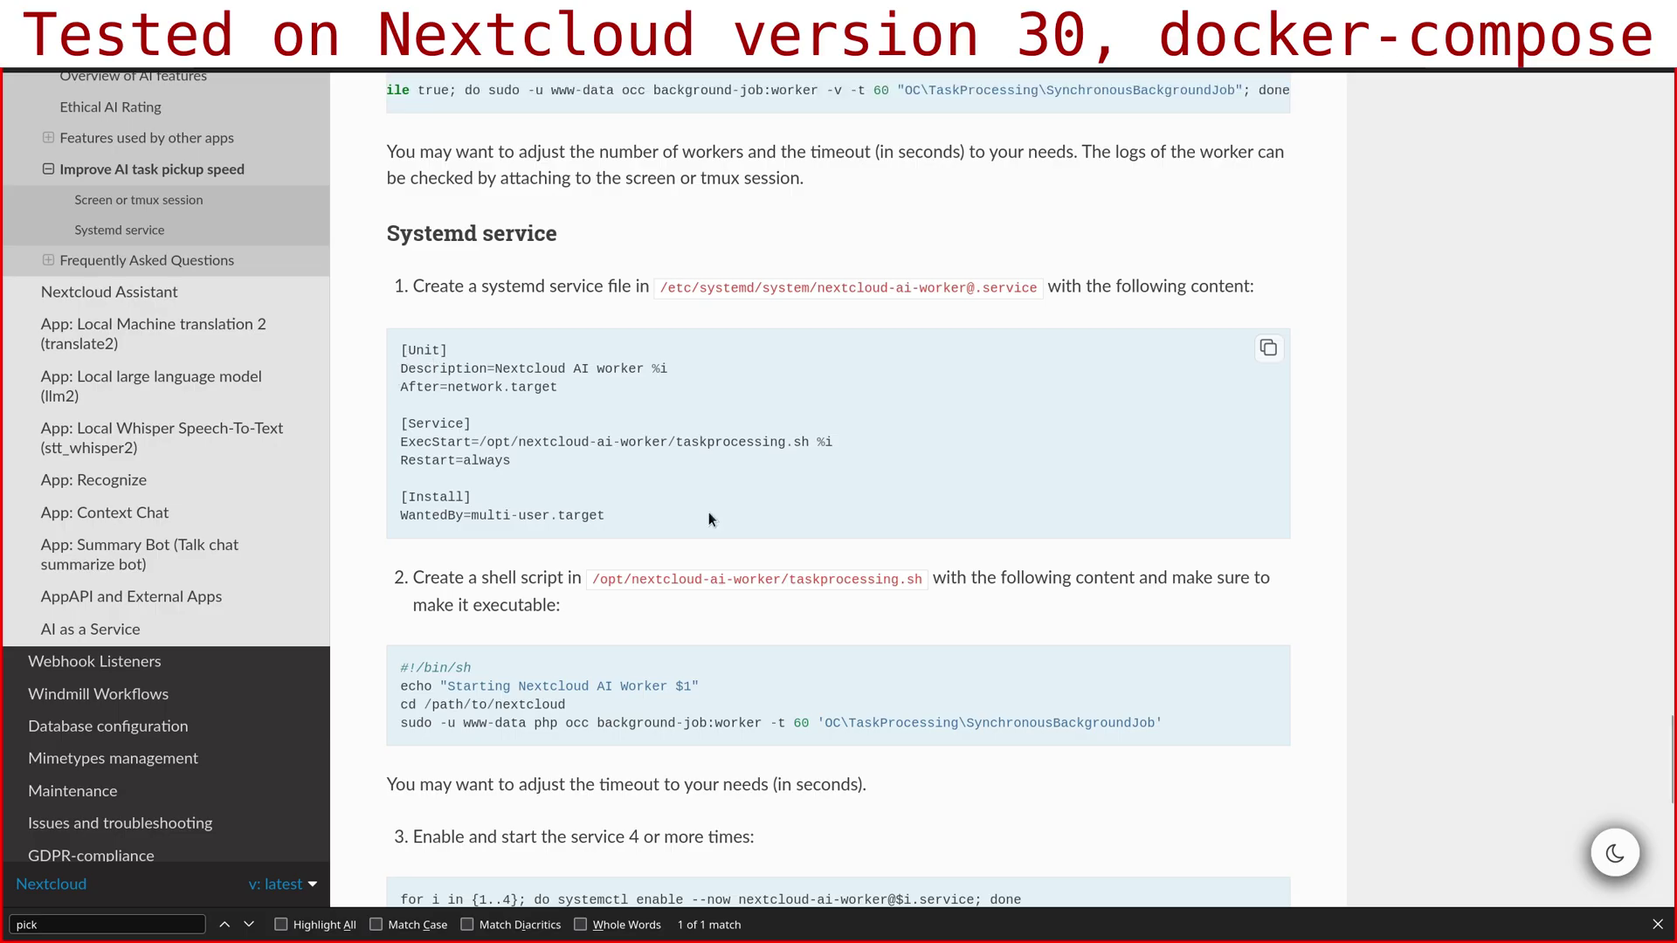
left_click_drag(709, 512, 406, 353)
left_click(470, 369)
scroll(550, 400, "down", 3)
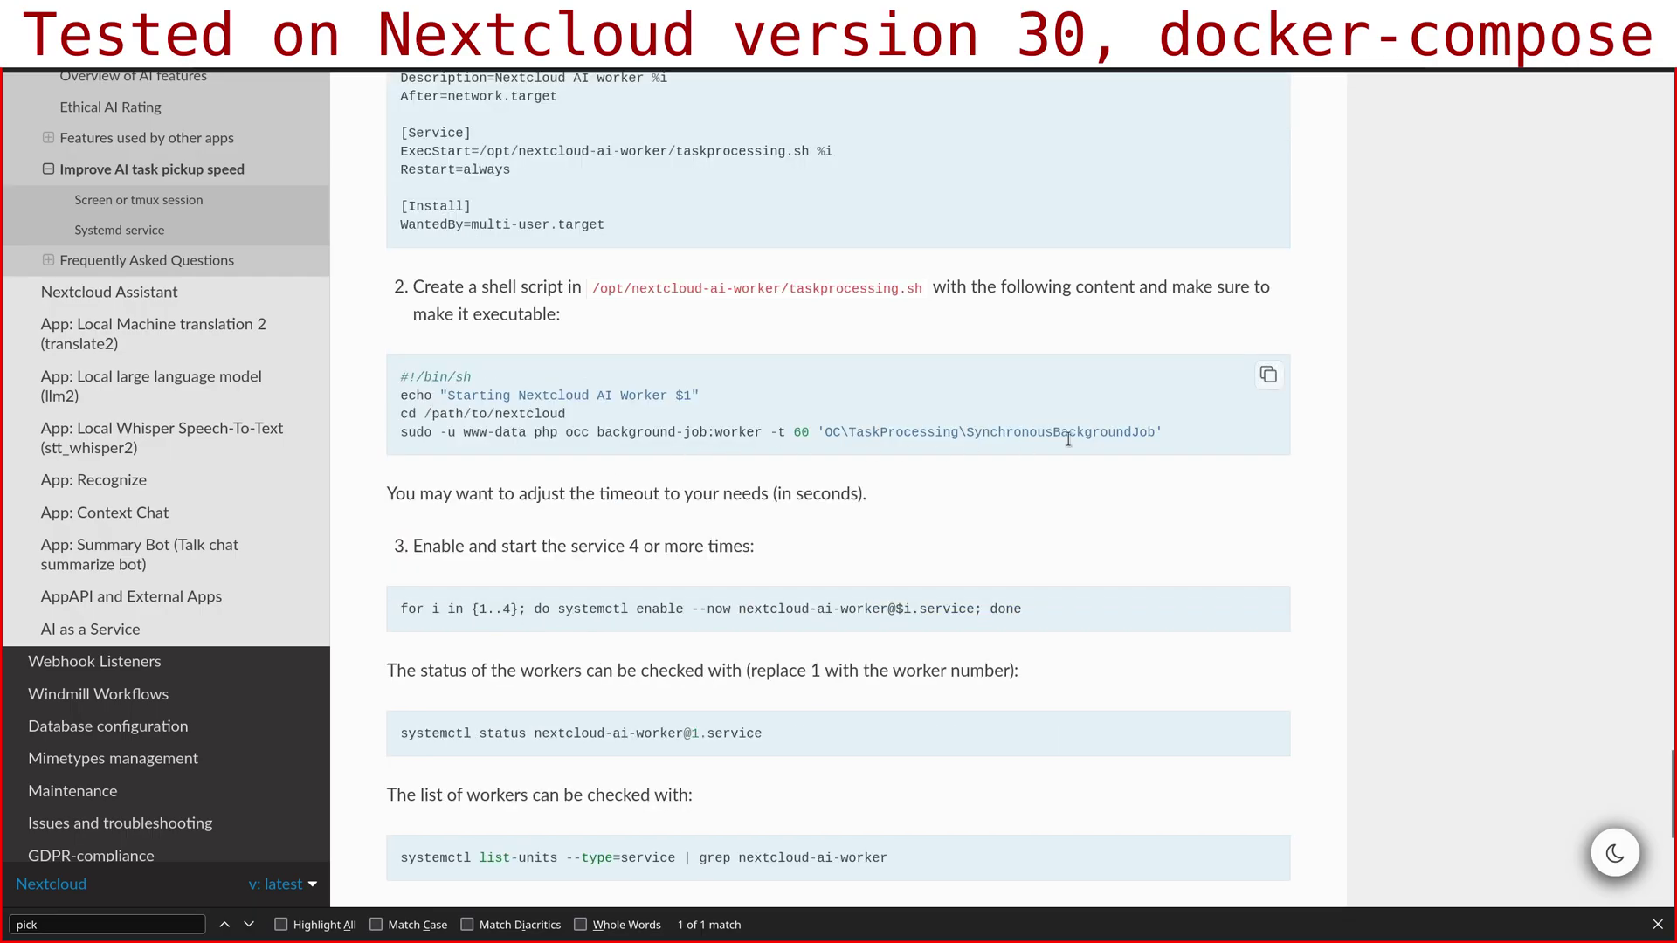
double_click(579, 433)
left_click_drag(402, 435, 551, 434)
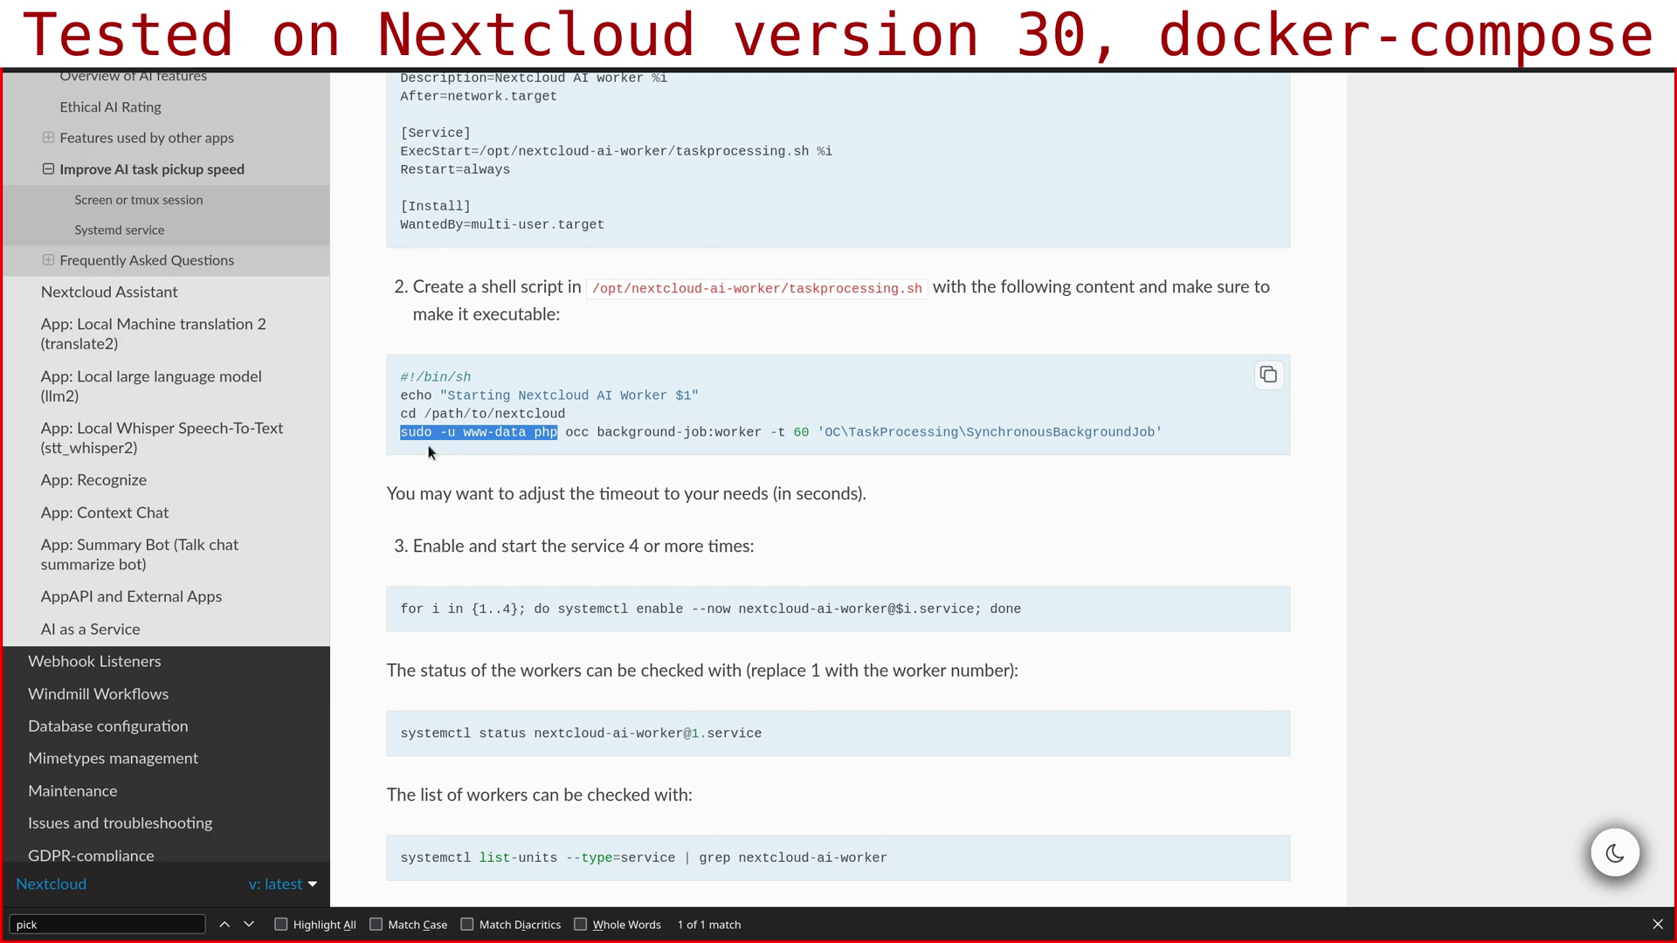
left_click(564, 436)
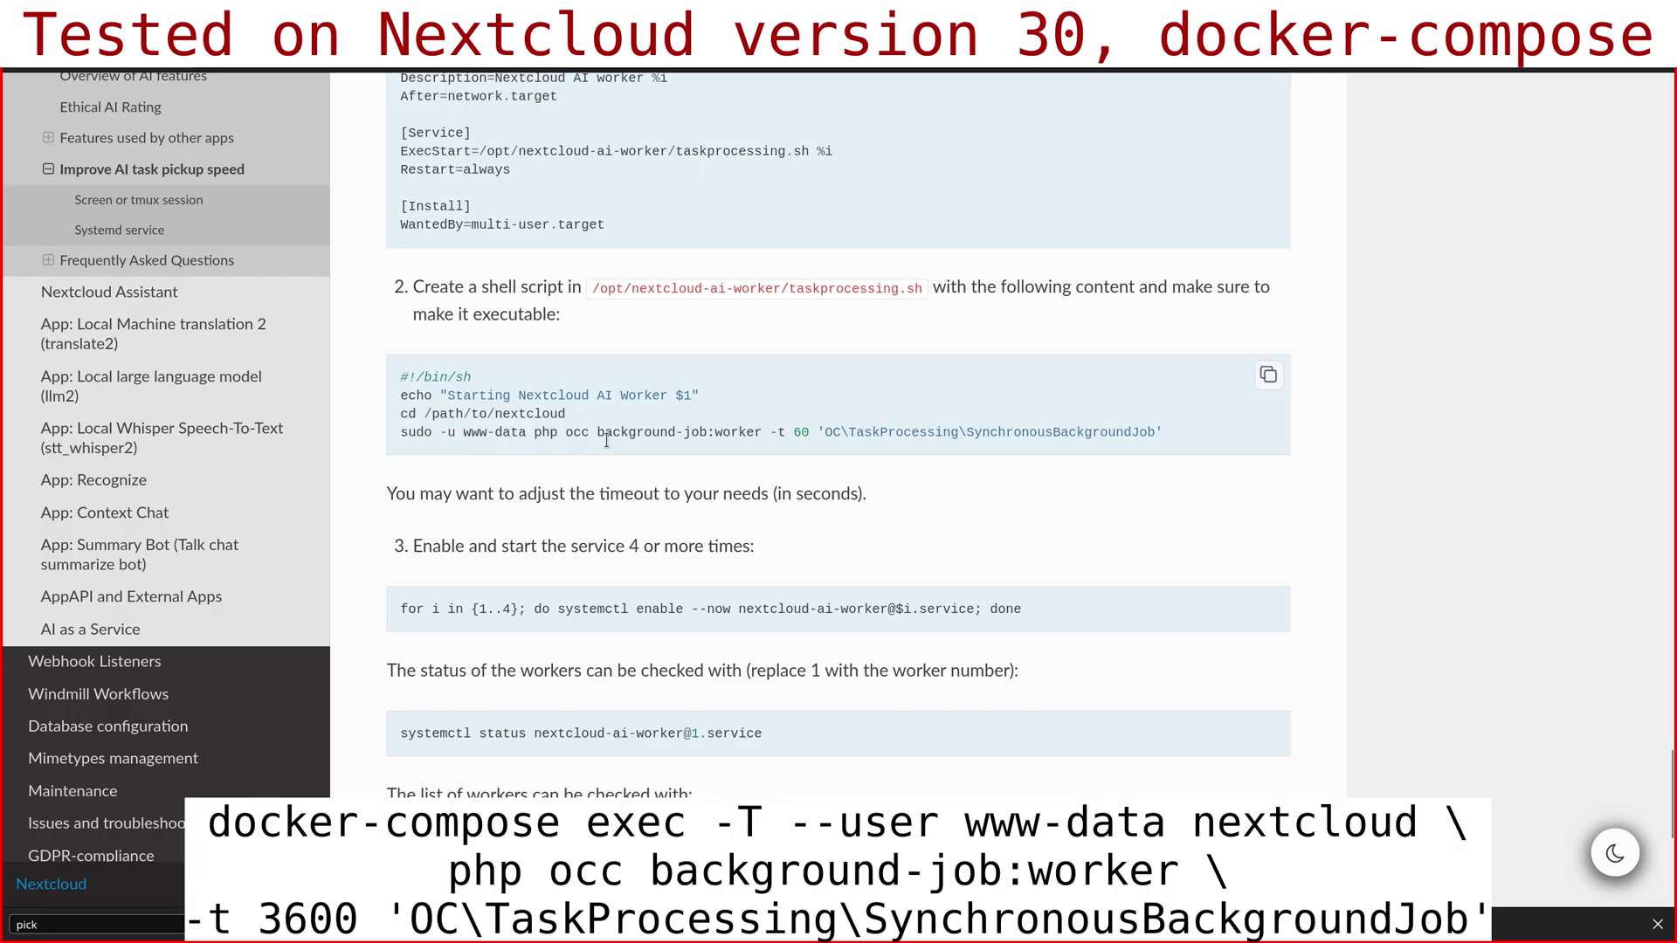
left_click_drag(597, 437, 758, 440)
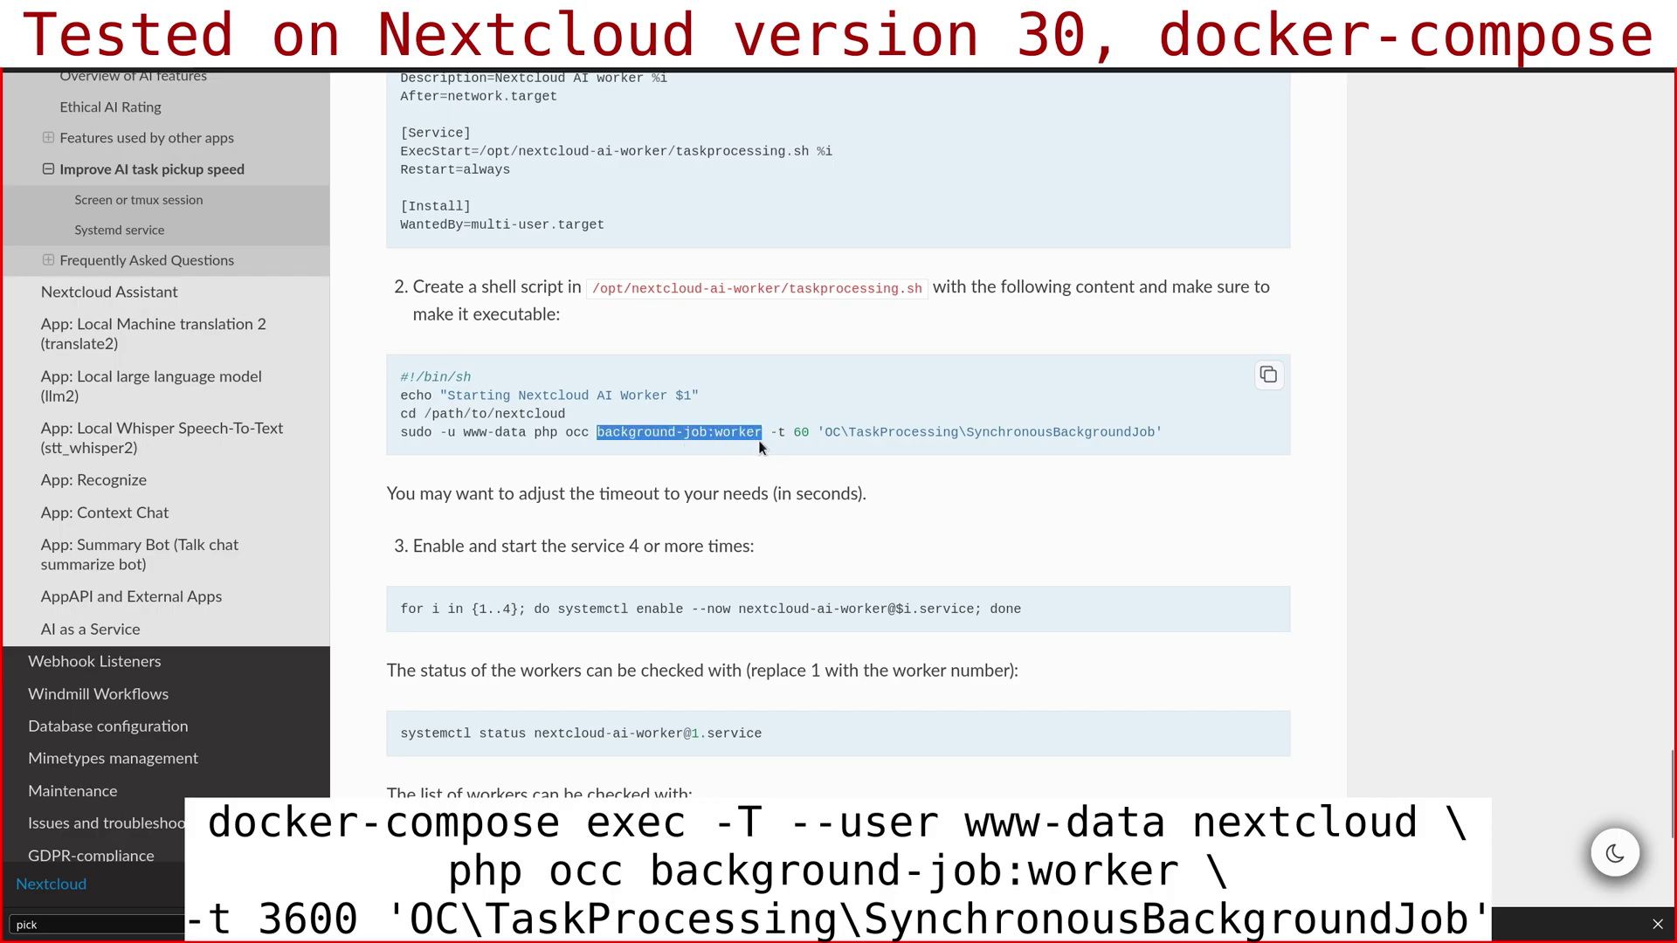
left_click(813, 433)
left_click_drag(812, 433, 765, 432)
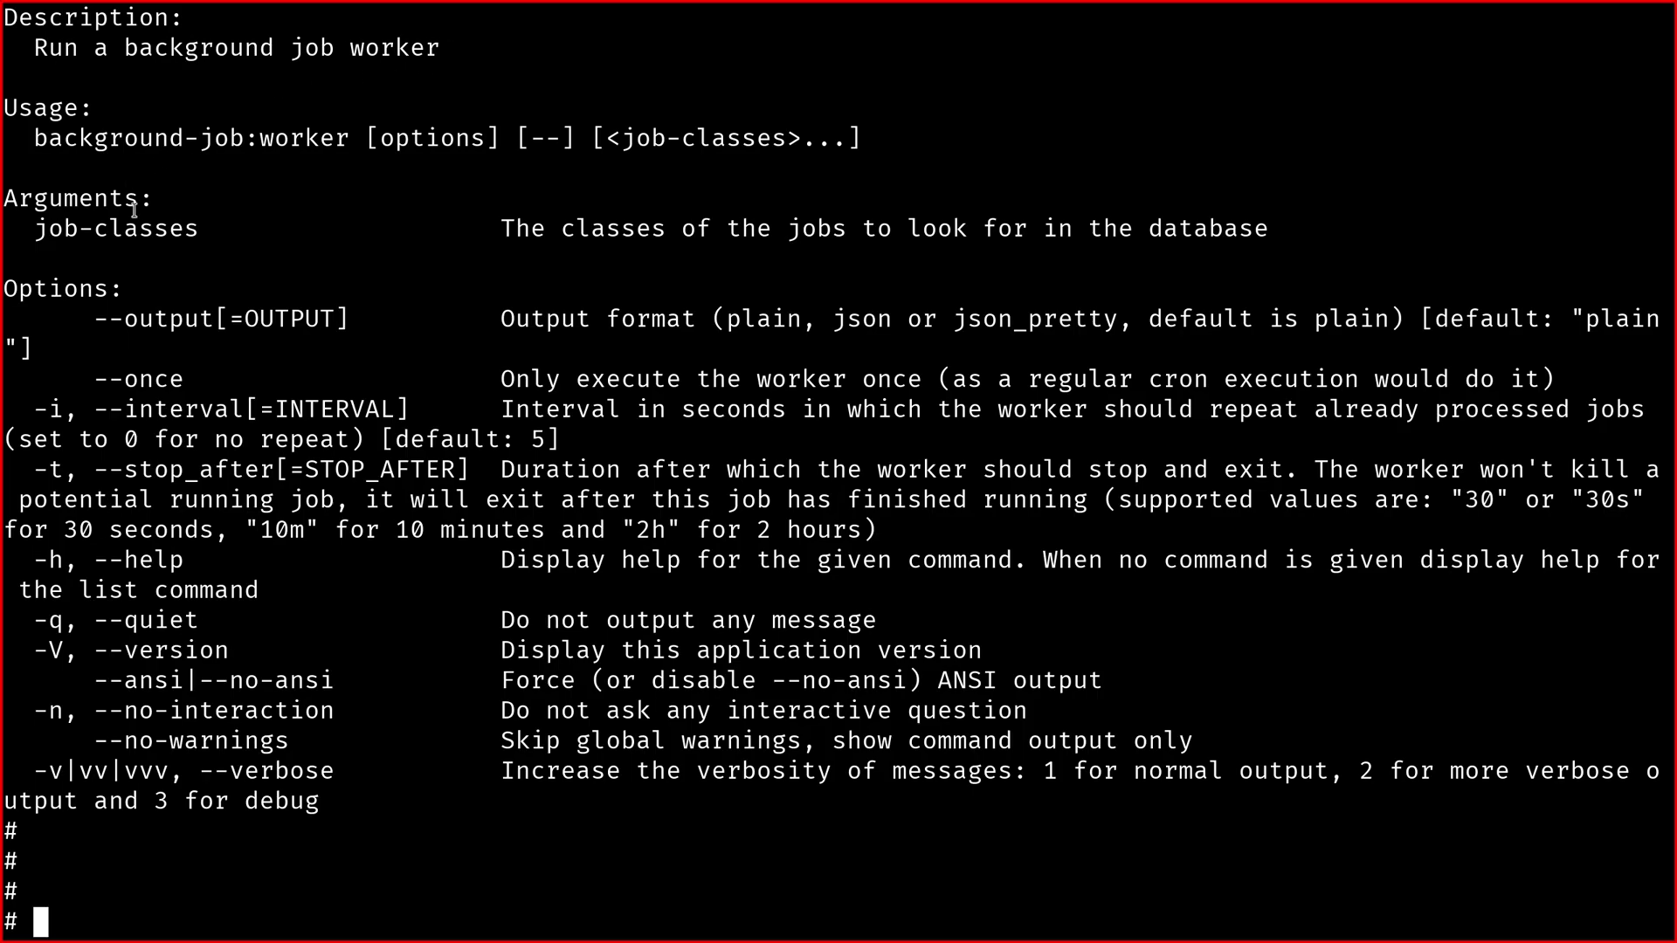
left_click_drag(589, 139, 861, 145)
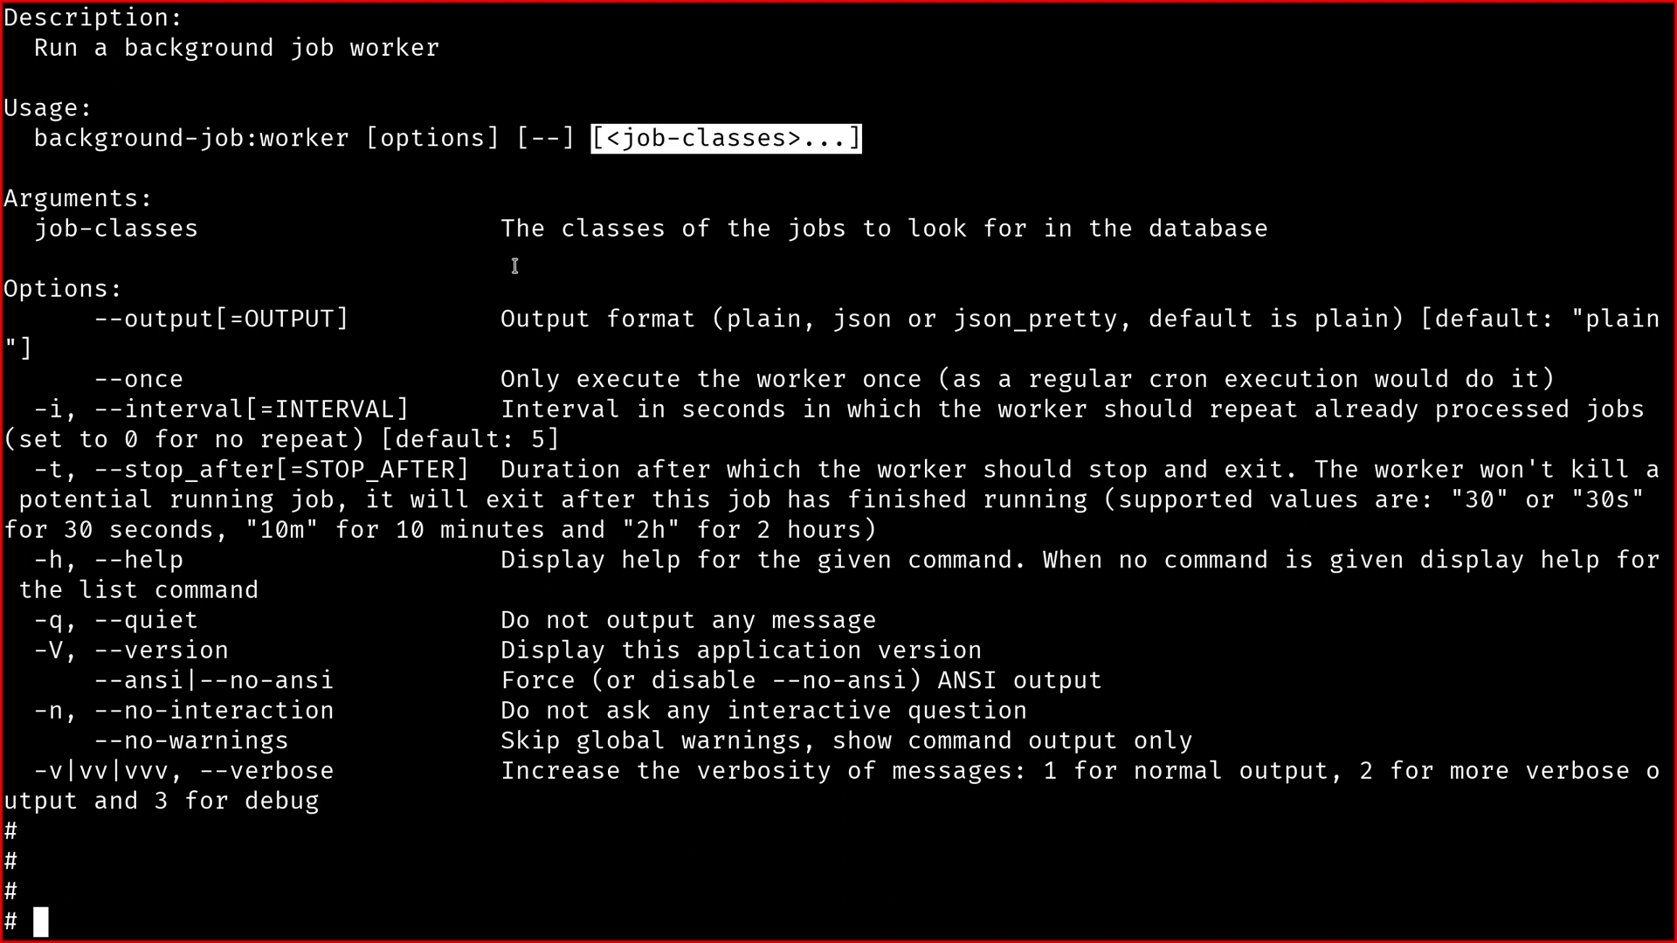
left_click_drag(508, 259, 950, 247)
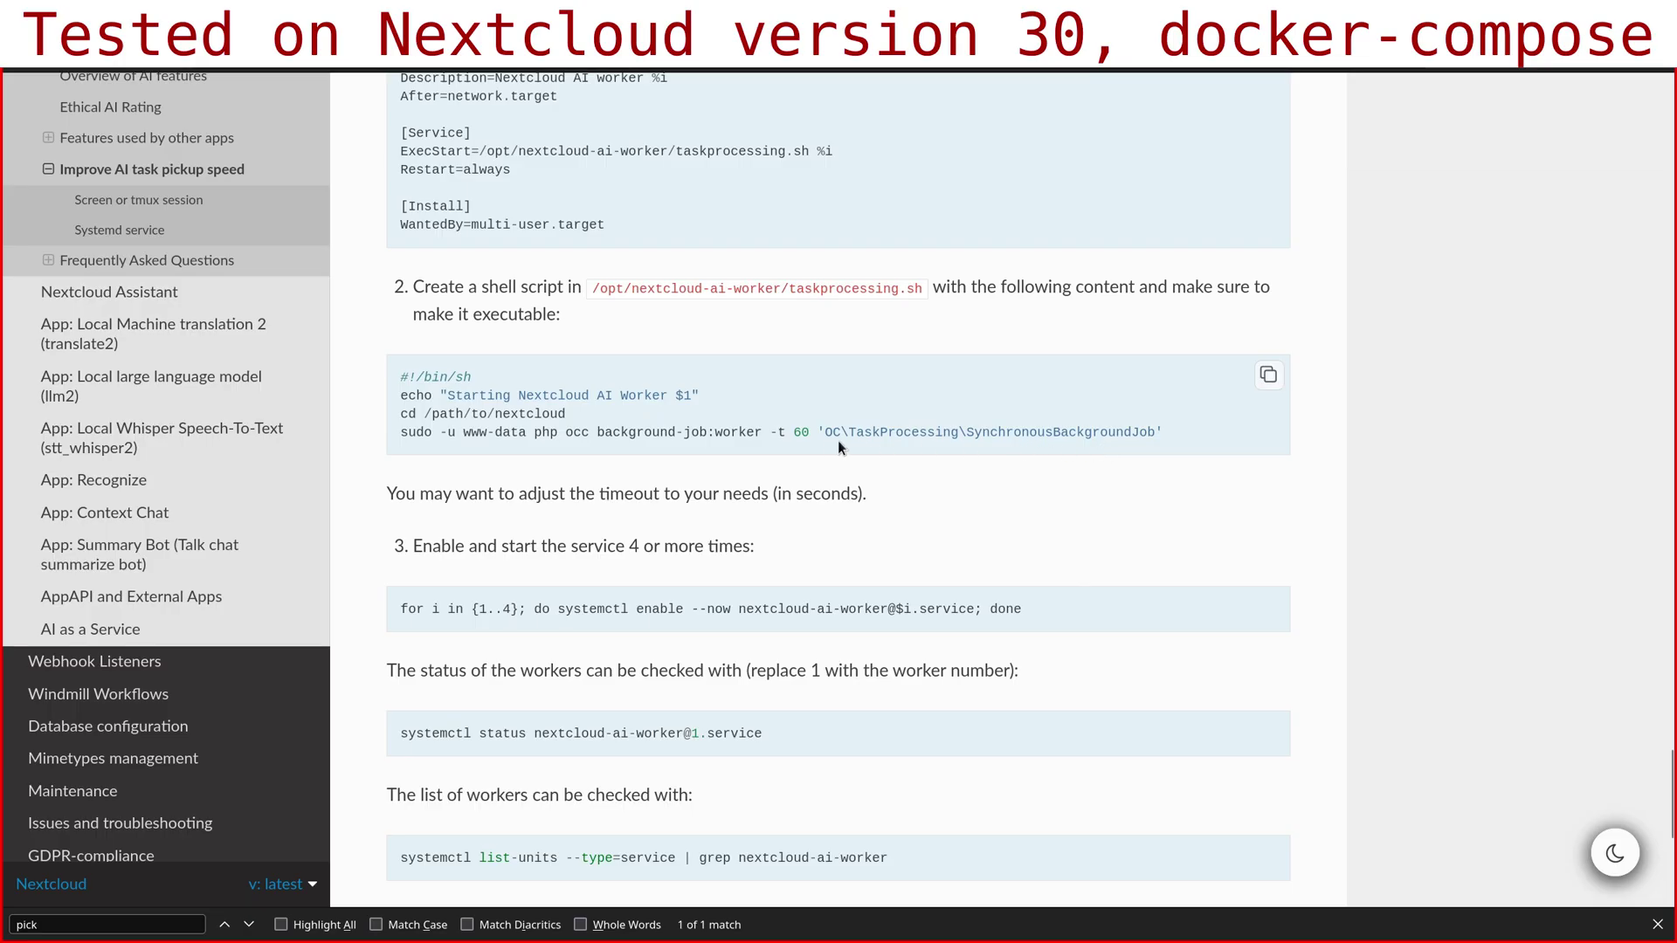
left_click_drag(819, 433, 1161, 434)
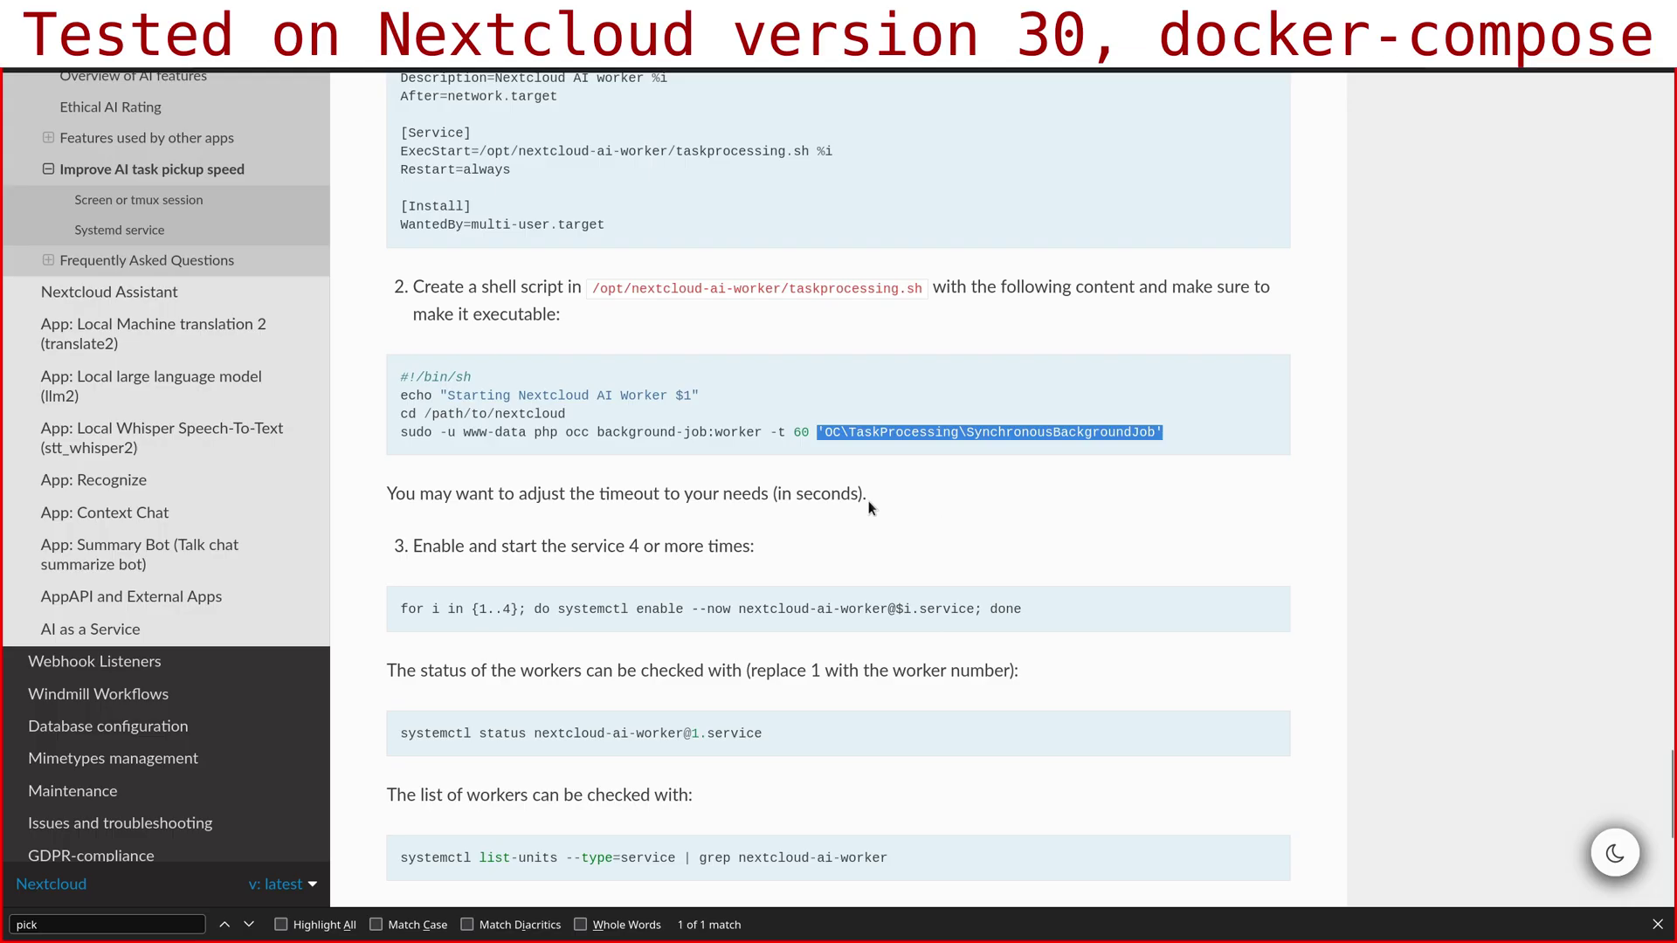
Highlight the nextcloud-ai-worker service name in the systemctl enable loop.
scroll(603, 550, "down", 2)
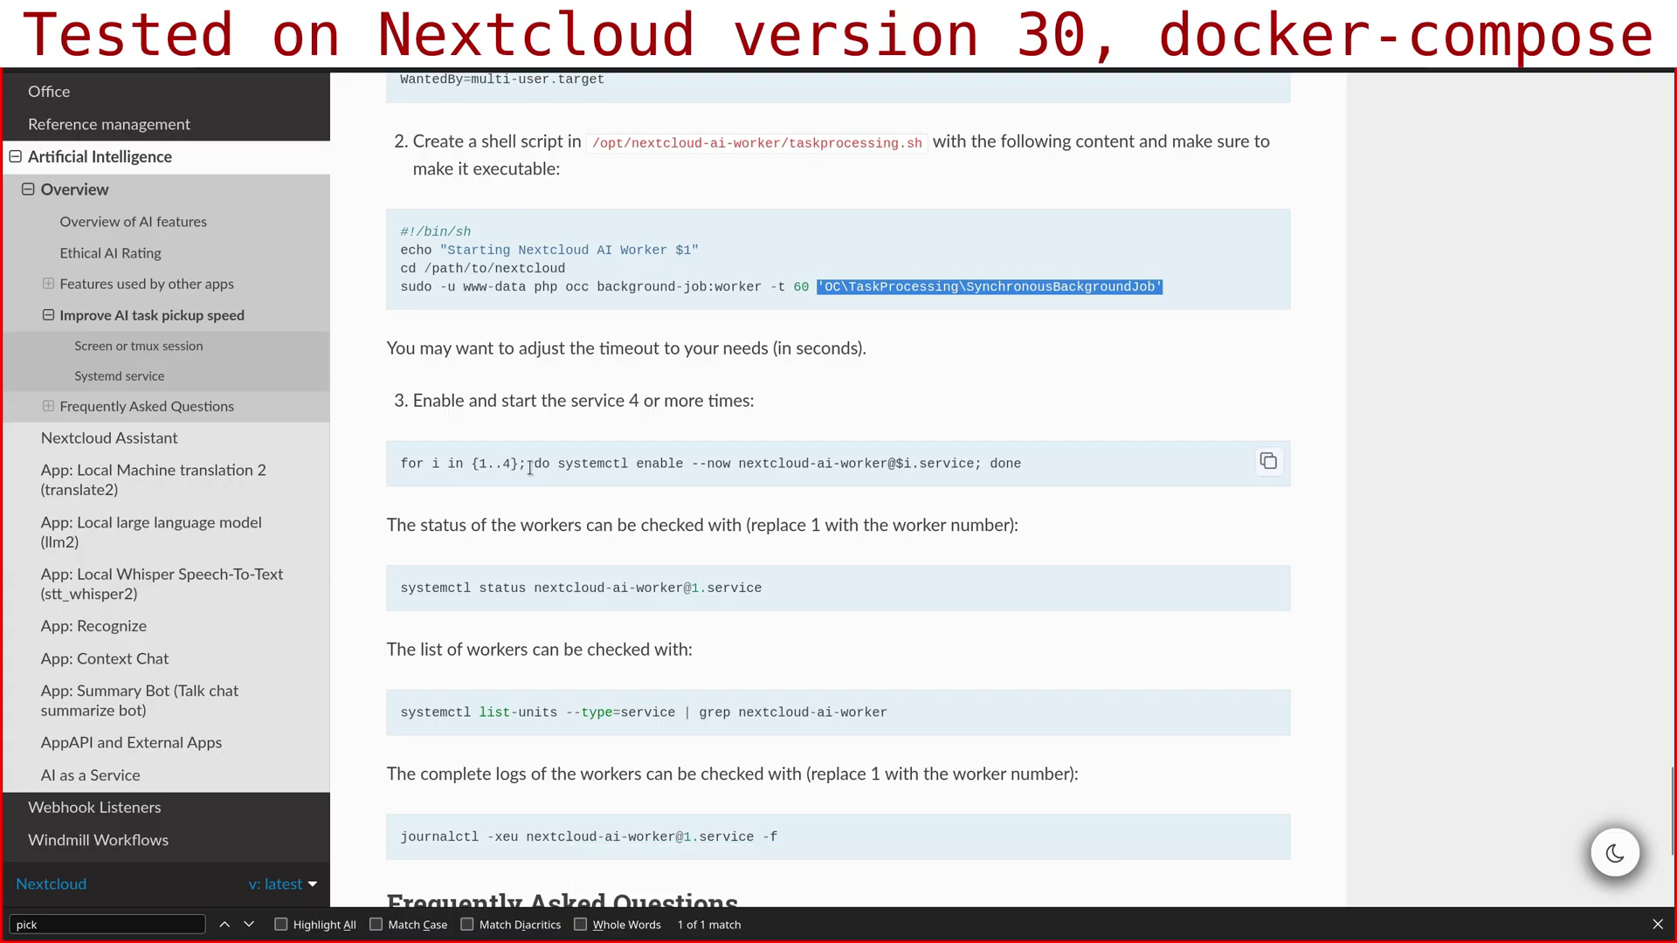
left_click_drag(532, 463, 1041, 470)
left_click(1031, 469)
left_click_drag(745, 469, 886, 469)
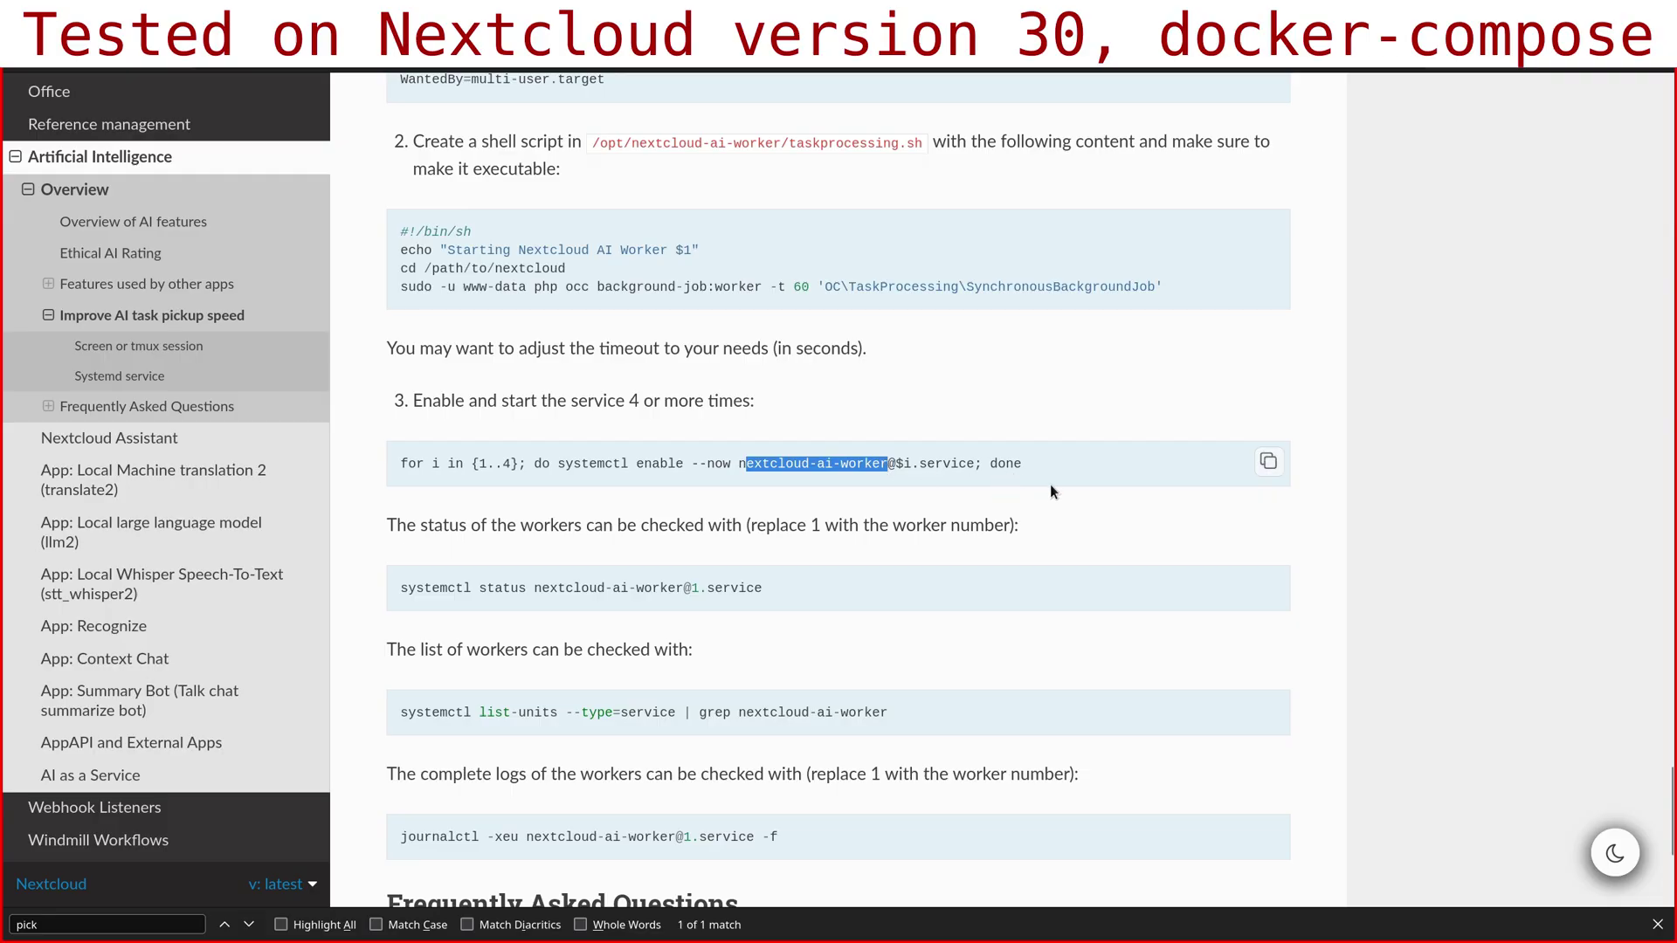
Scroll back up to the Improve AI task pickup speed heading.
scroll(1050, 484, "down", 1)
scroll(968, 560, "up", 6)
scroll(967, 555, "up", 20)
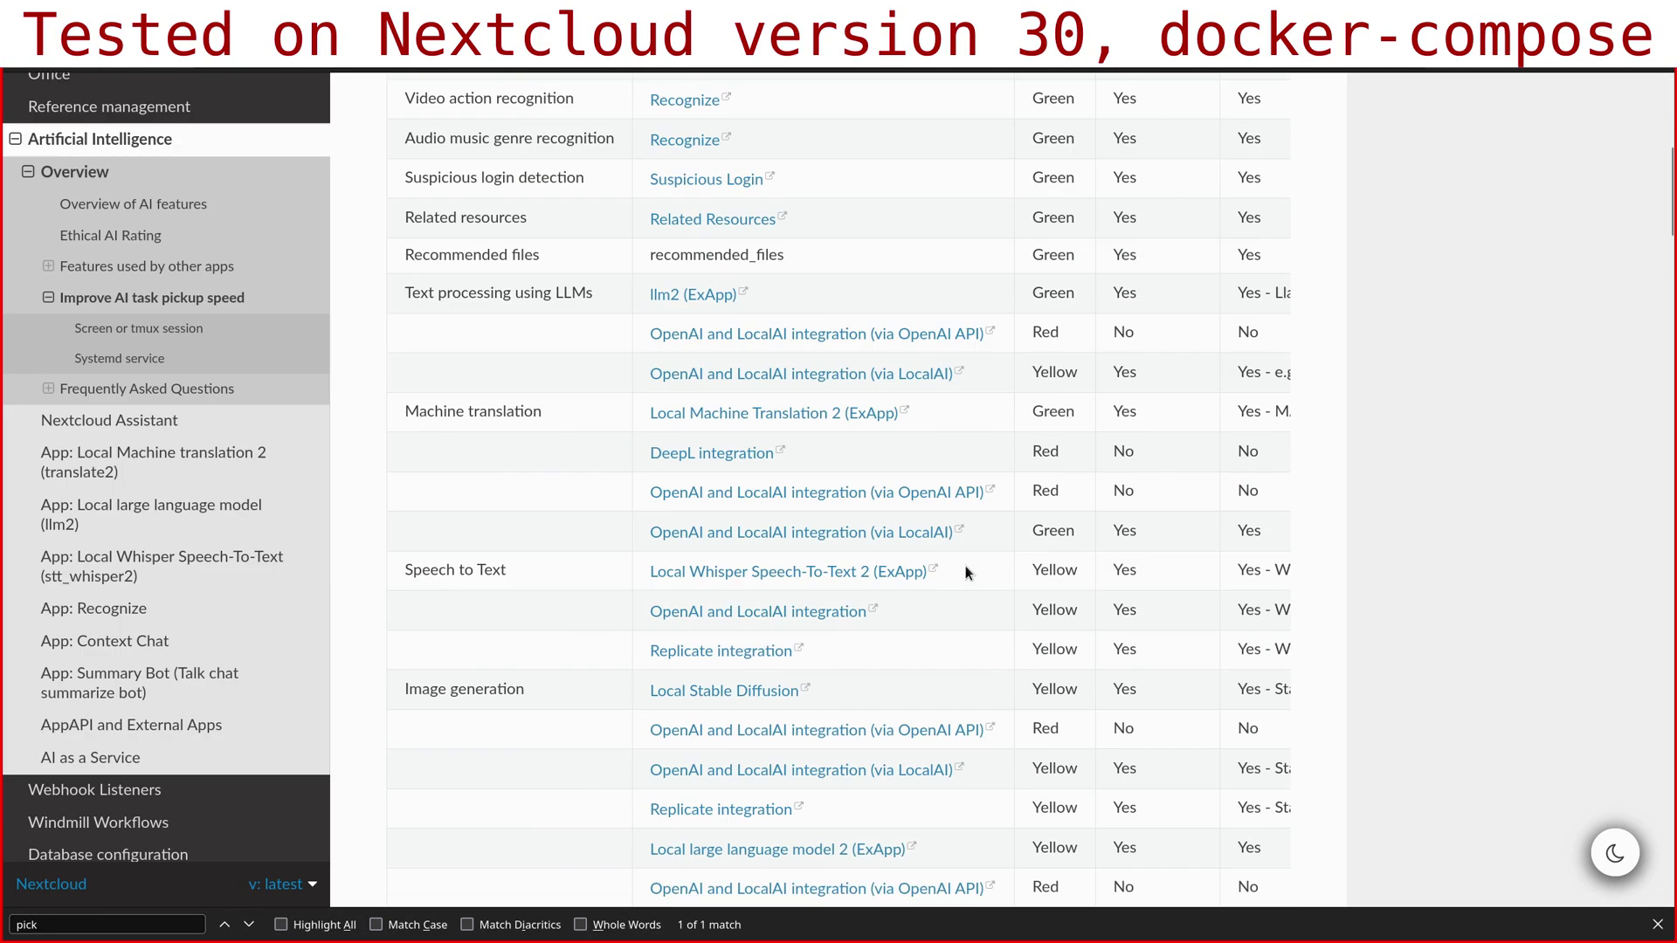
scroll(962, 568, "down", 20)
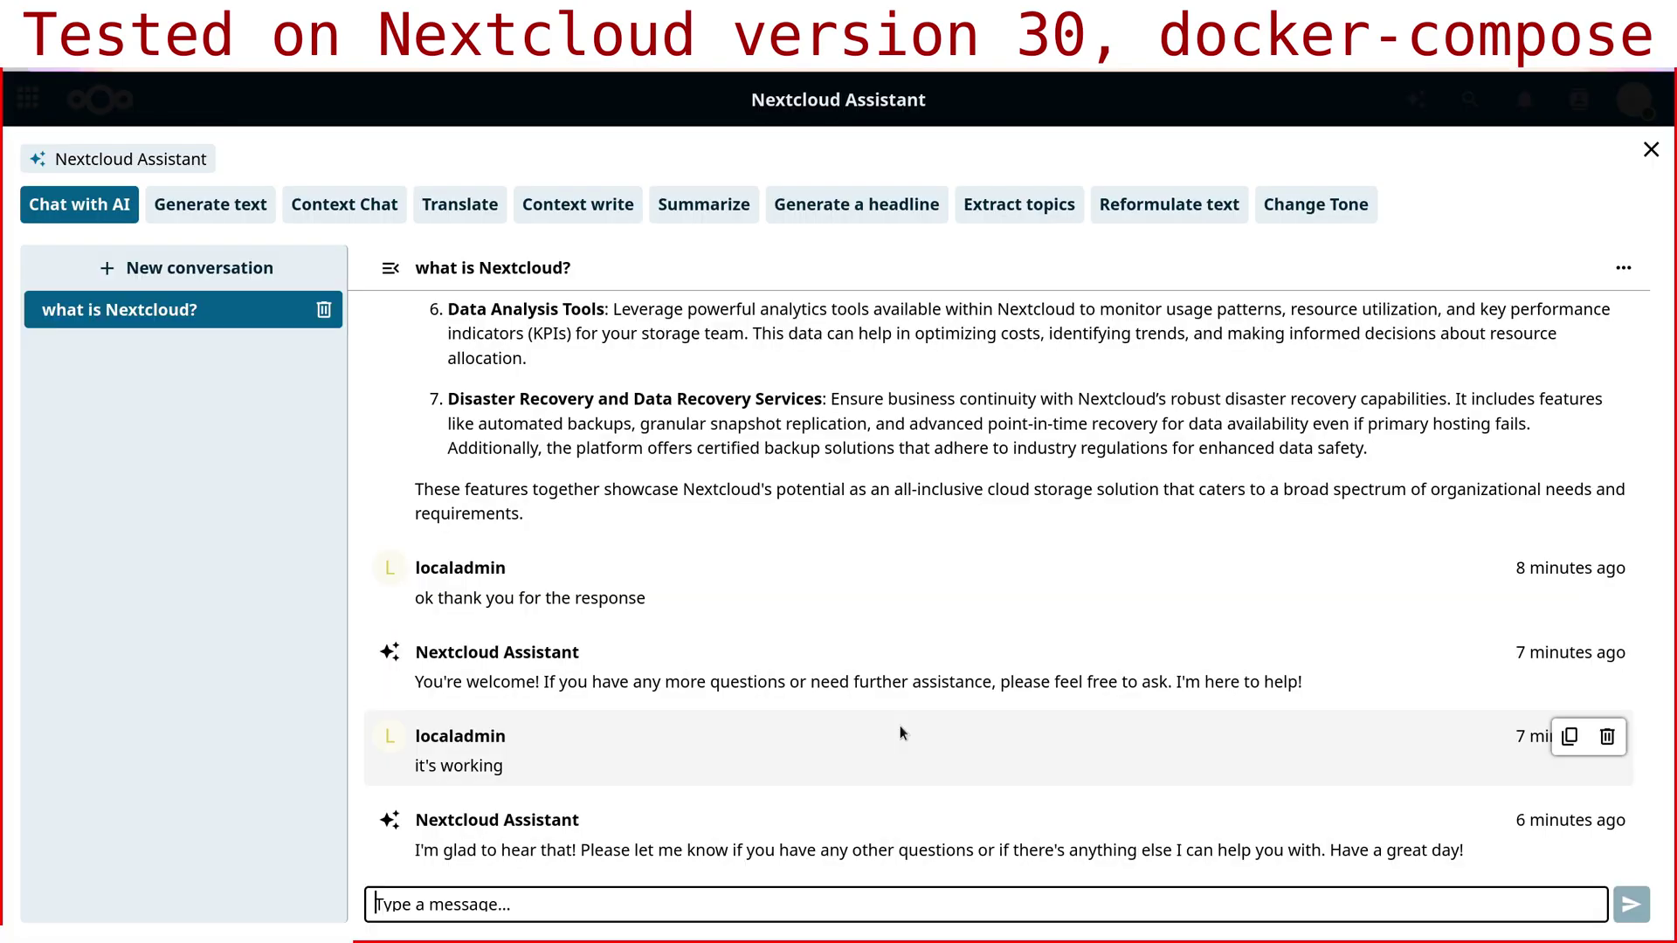
Send 'it's working fine' to the Assistant and tile the chat to the left half.
left_click(873, 904)
type("it's working fine")
key("Return")
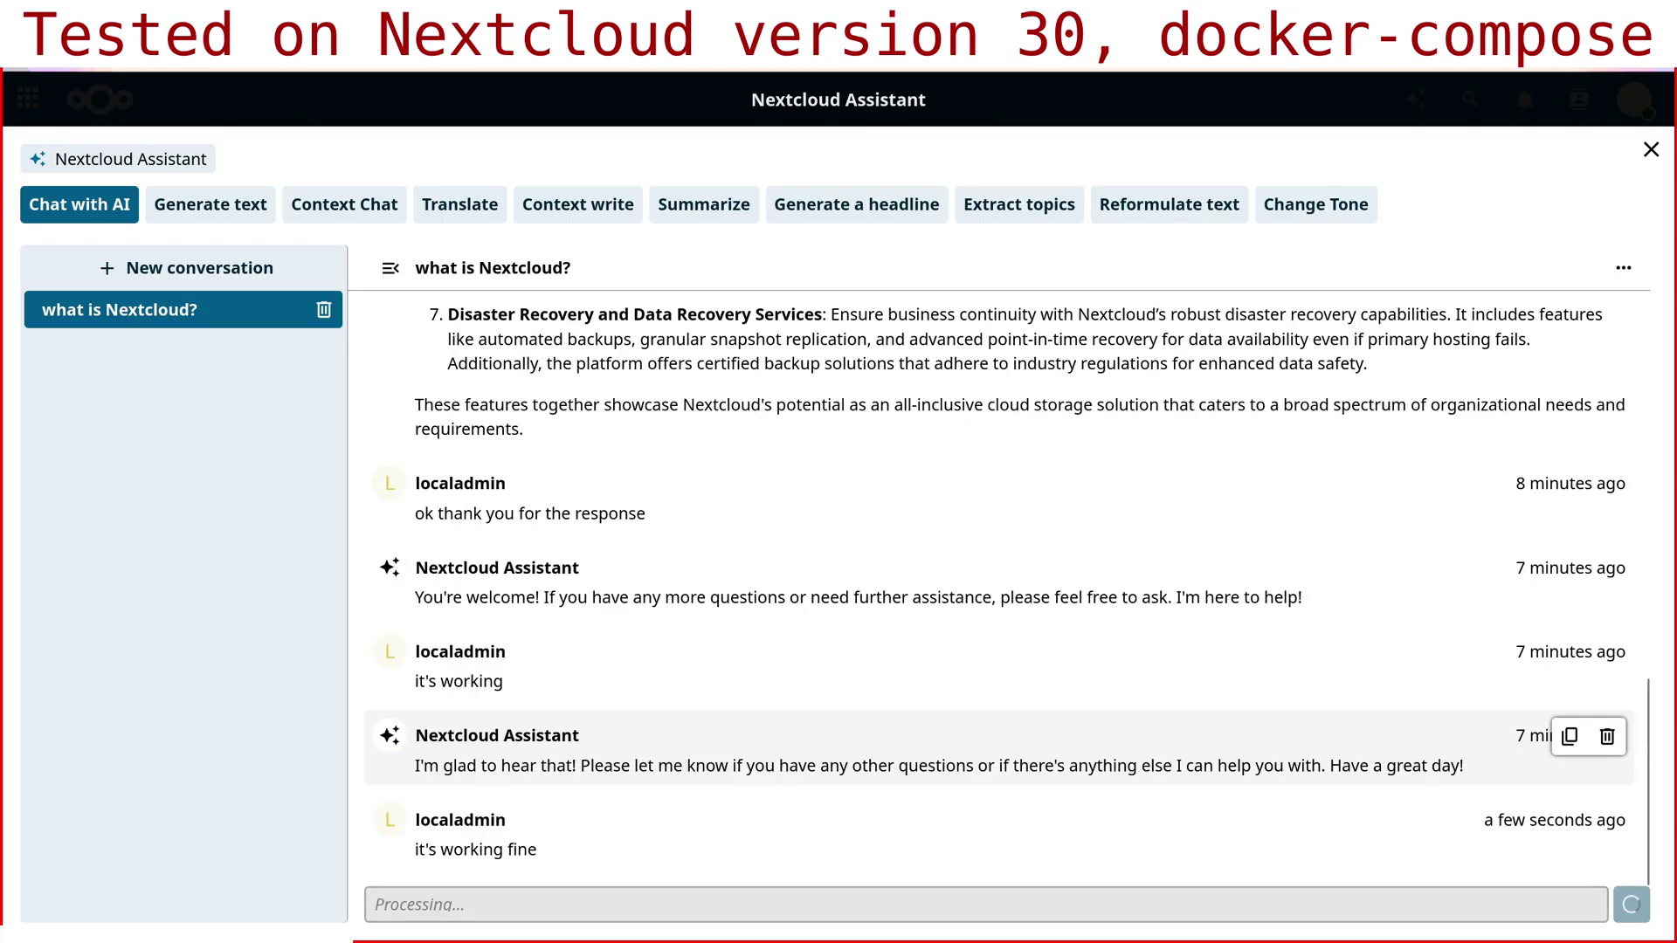
key("super+Left")
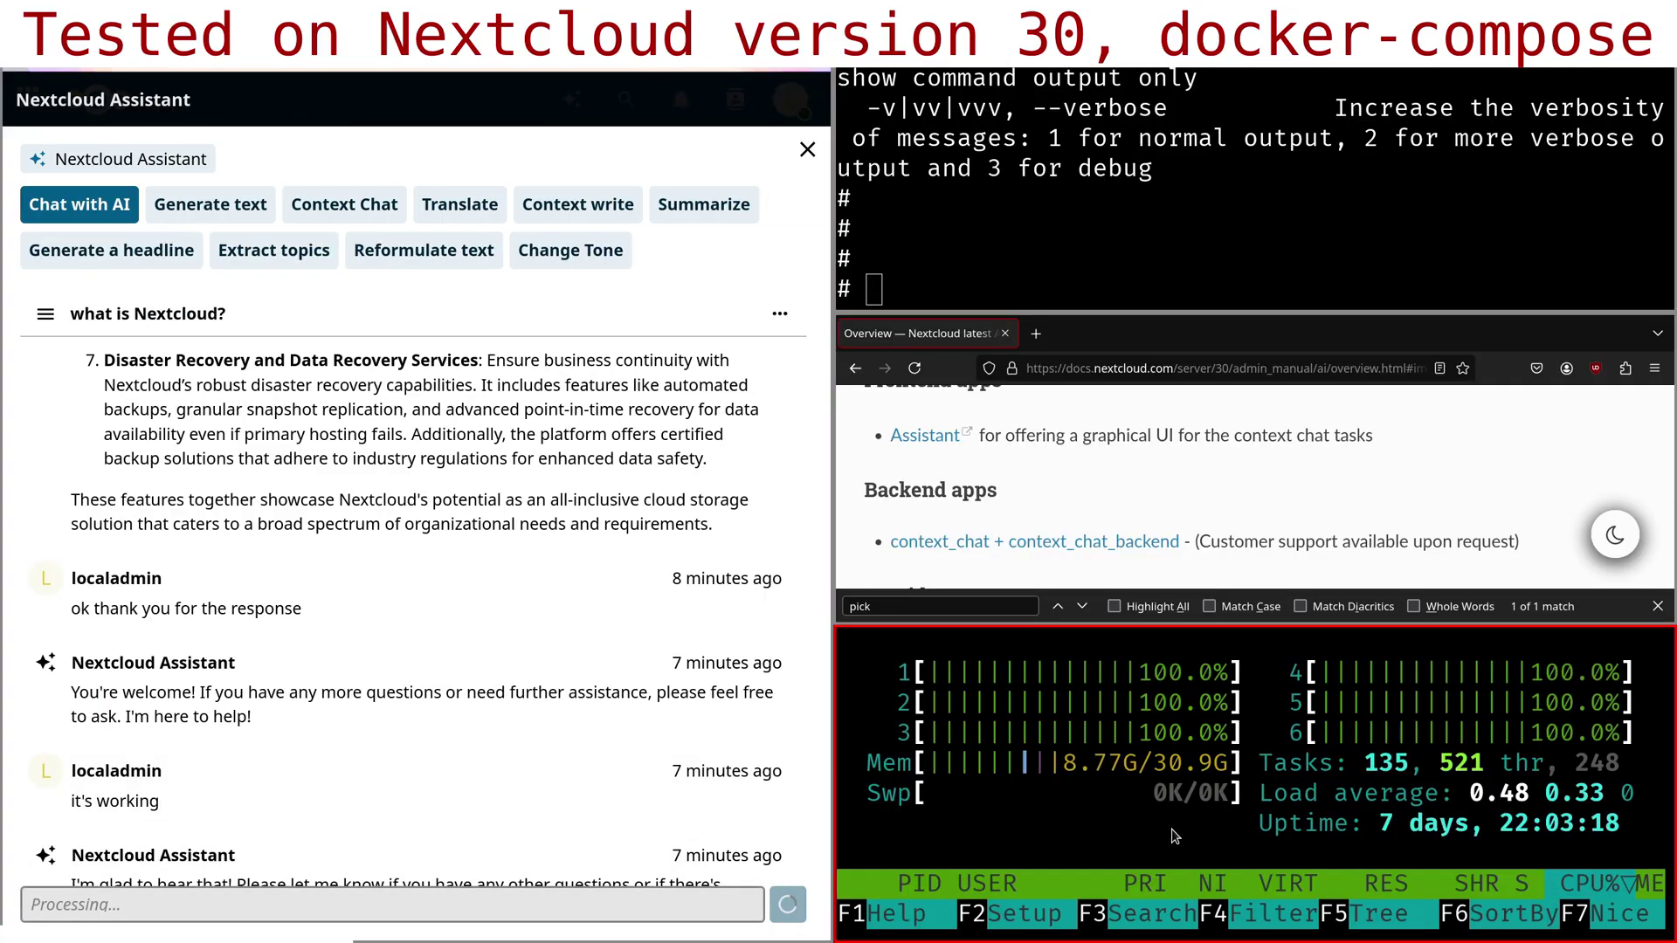